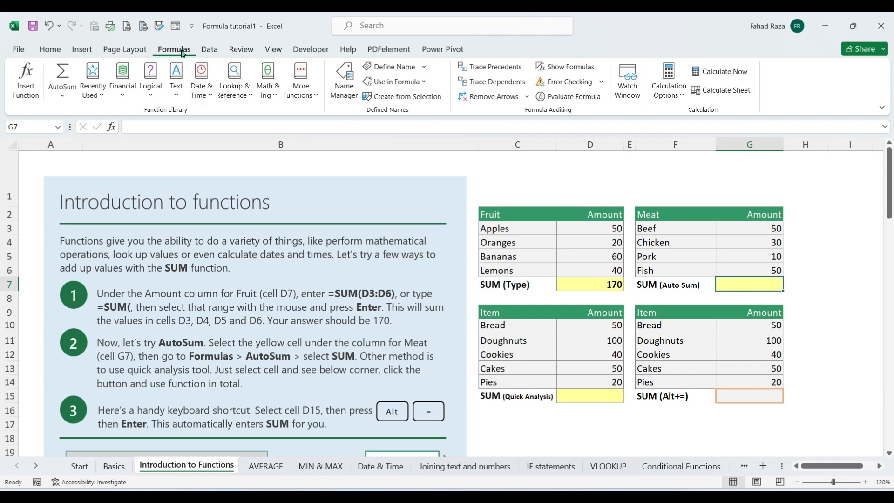
# Step: Total the Meat amounts in cell G7 with the AutoSum Sum function over G3:G6
pyautogui.click(62, 97)
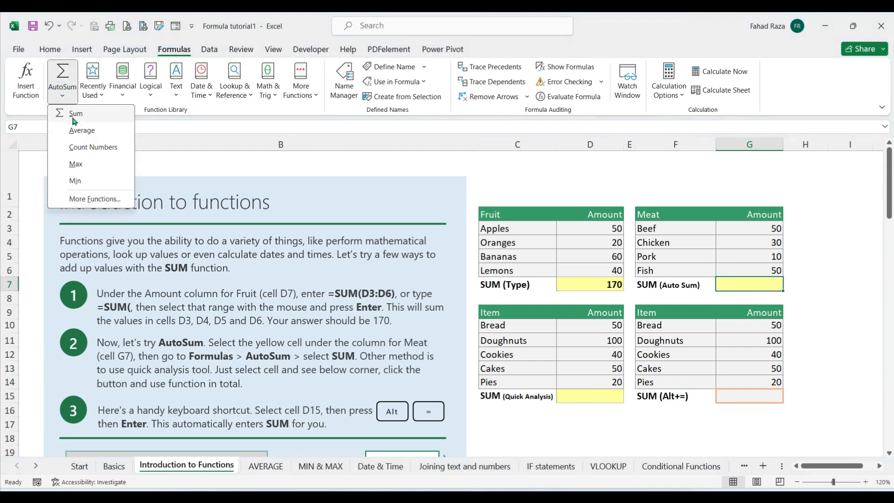
pyautogui.click(75, 114)
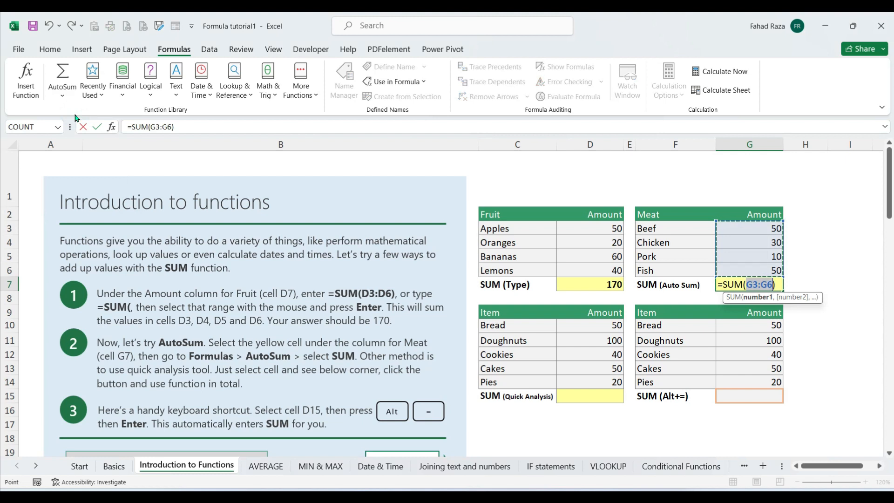
pyautogui.press('Return')
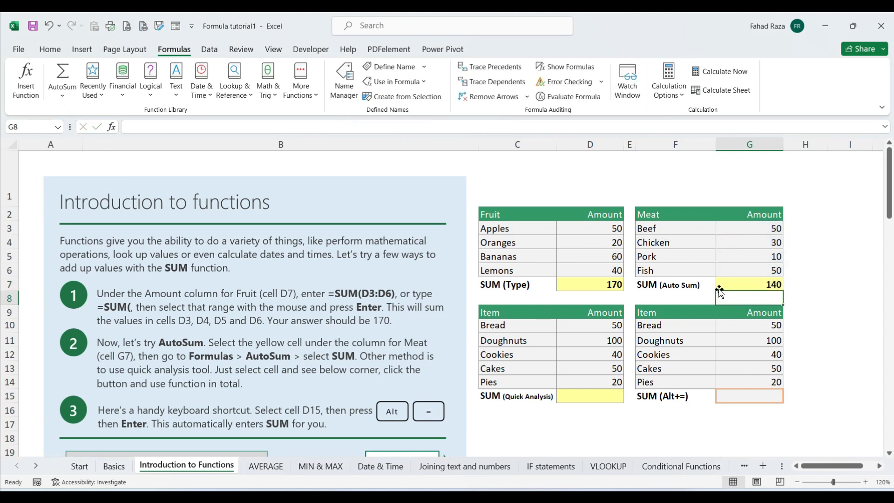
# Step: Add a Sum total below the item amounts D10:D14 using the Quick Analysis tool
pyautogui.moveTo(587, 329); pyautogui.dragTo(590, 359)
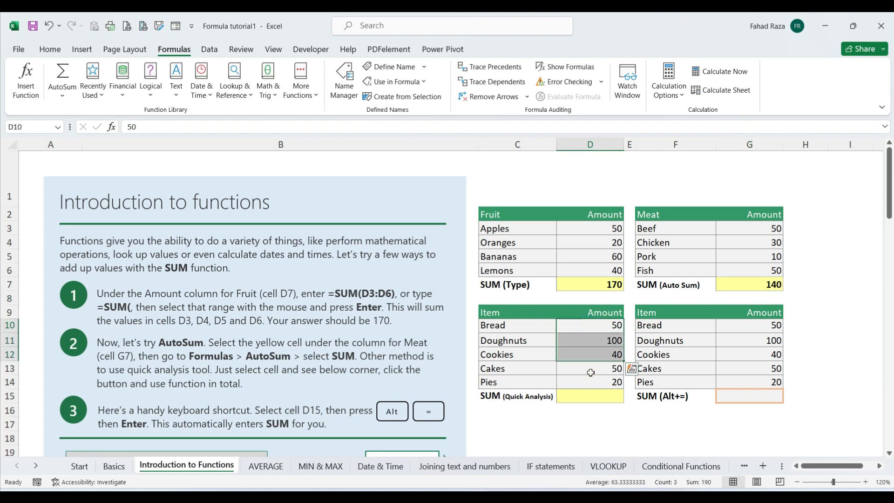
pyautogui.moveTo(591, 327); pyautogui.dragTo(590, 384)
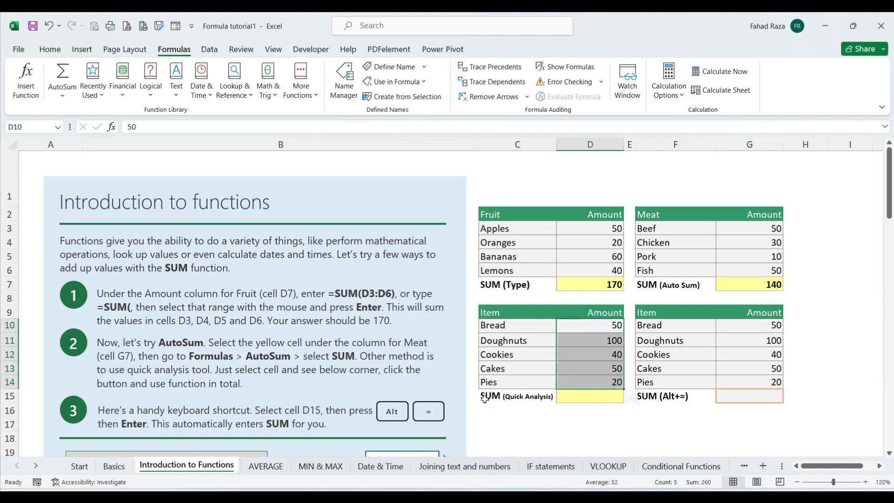
pyautogui.click(631, 396)
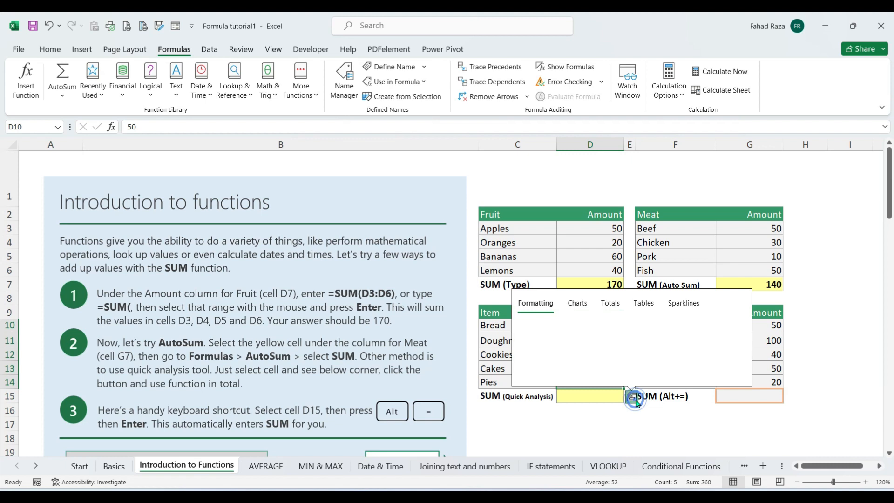
pyautogui.click(610, 303)
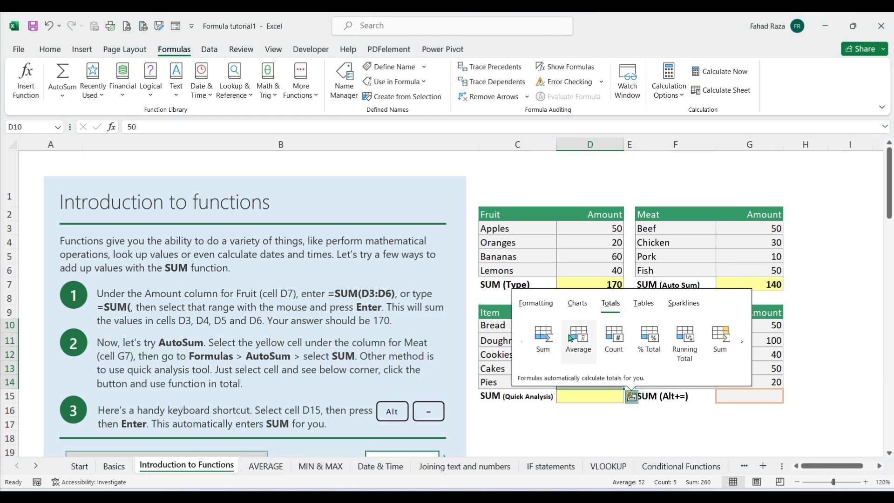
pyautogui.click(543, 348)
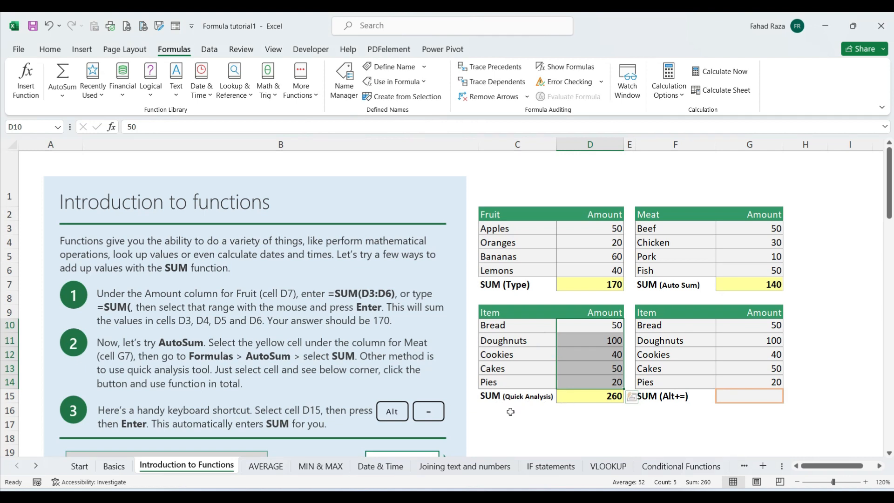
# Step: Enter an automatic sum of G10:G14 in cell G15 of the second Item table
pyautogui.click(763, 328)
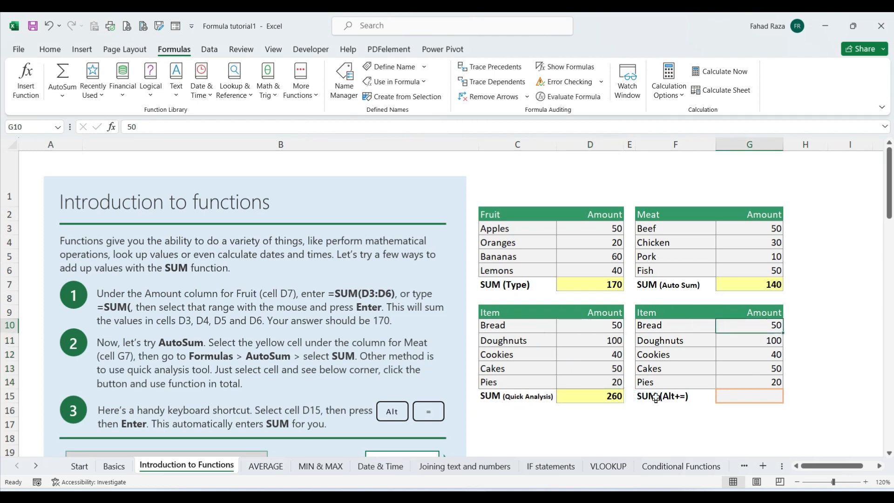
pyautogui.click(740, 400)
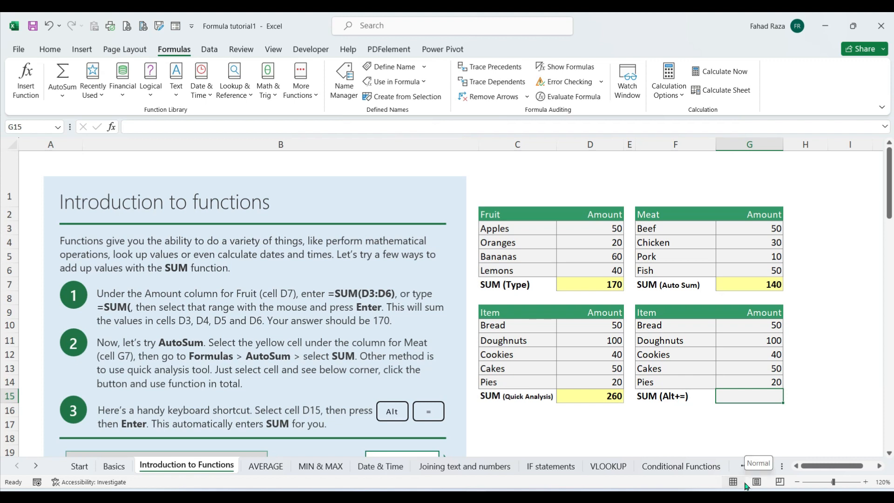
pyautogui.hotkey('alt', '=')
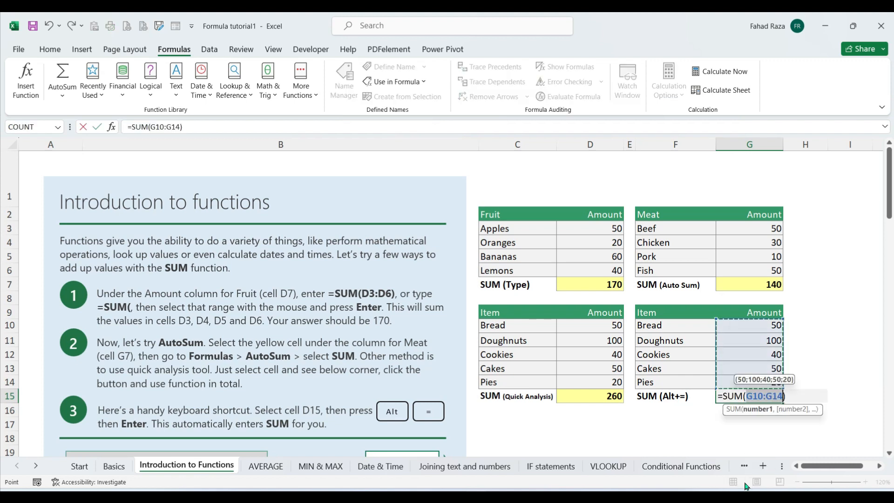
pyautogui.press('Return')
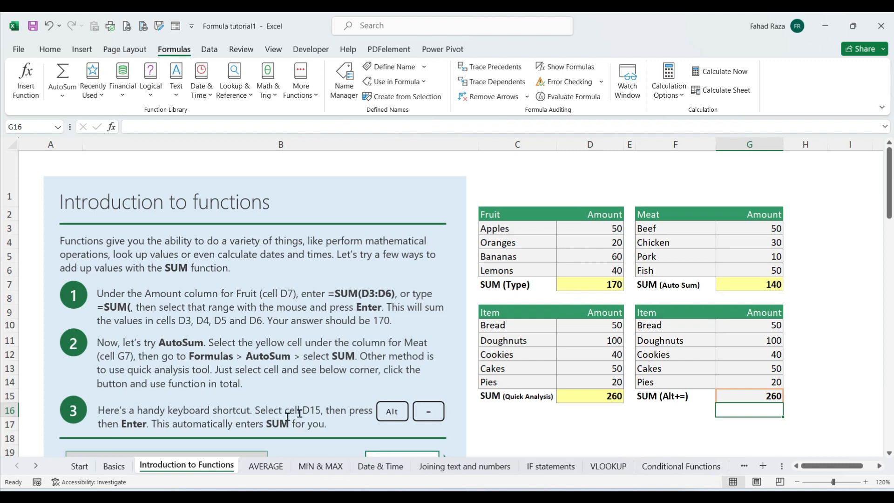
# Step: Further down the sheet, check the sum of fruit amounts D35:D38 in the status bar and add an automatic sum in D39
pyautogui.scroll(-1, 299, 412)
pyautogui.click(169, 383)
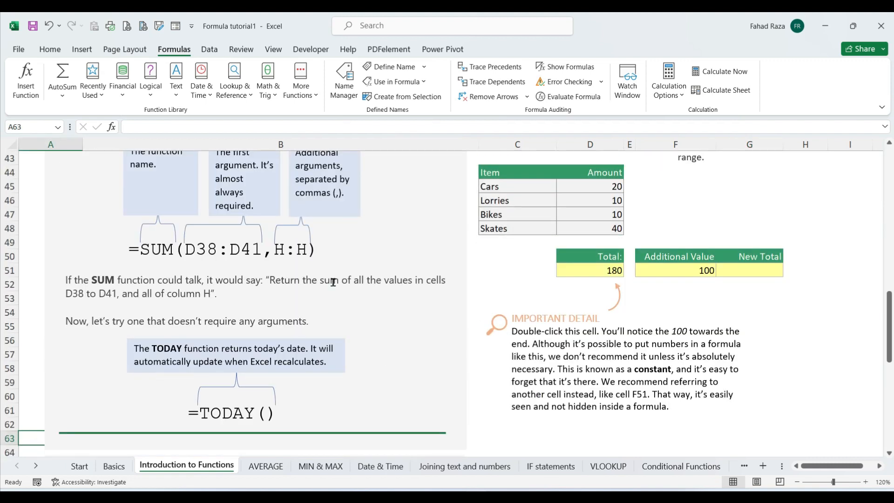
pyautogui.scroll(3, 362, 296)
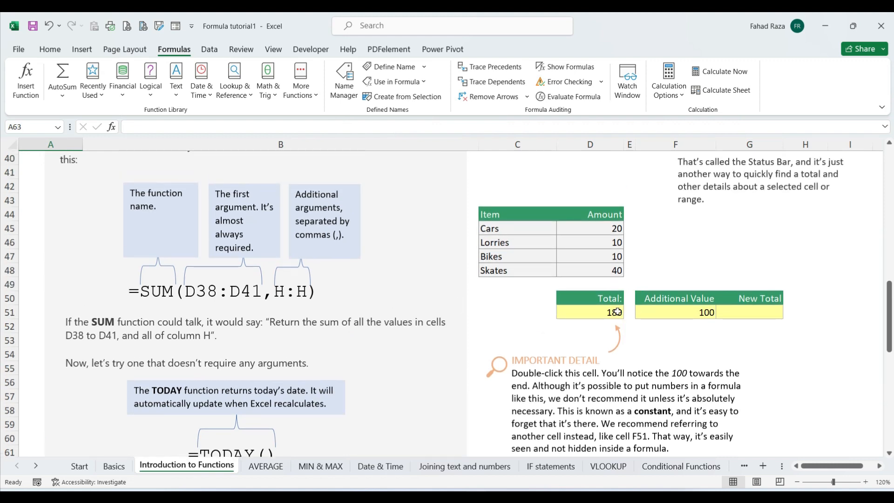
pyautogui.scroll(1, 710, 212)
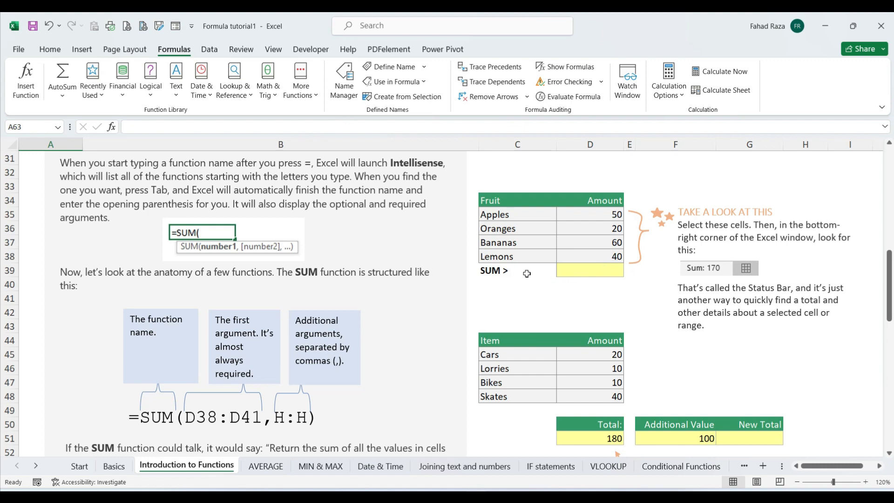
pyautogui.moveTo(587, 214); pyautogui.dragTo(594, 255)
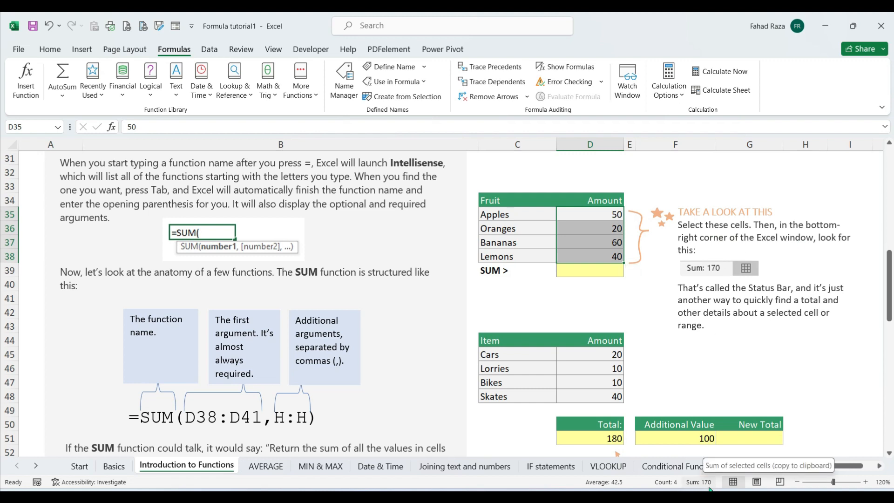
pyautogui.click(602, 273)
pyautogui.hotkey('alt', '=')
pyautogui.press('Return')
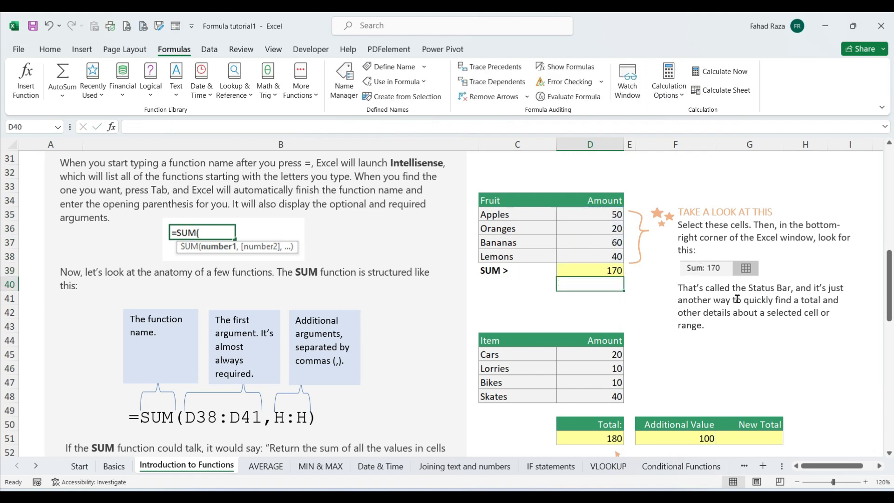
# Step: Enter =SUM(D45:D48,F51) in the New Total cell G51 and review the finished formula
pyautogui.scroll(-1, 623, 380)
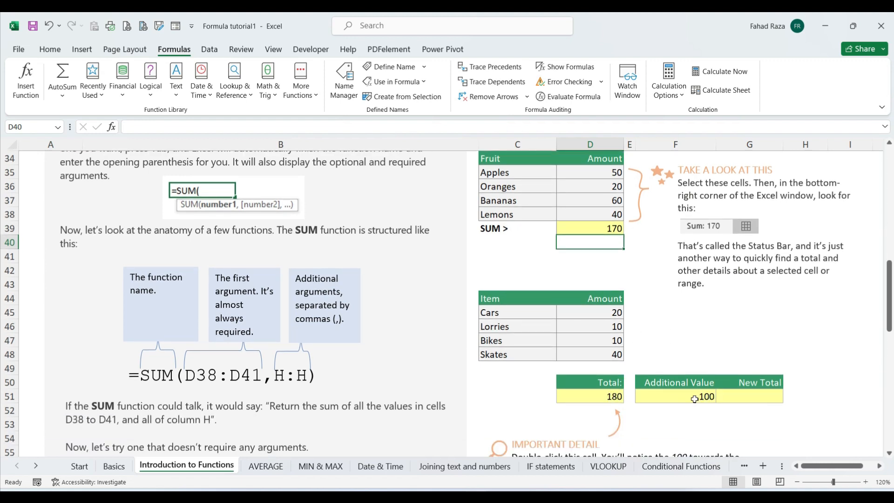
pyautogui.click(755, 400)
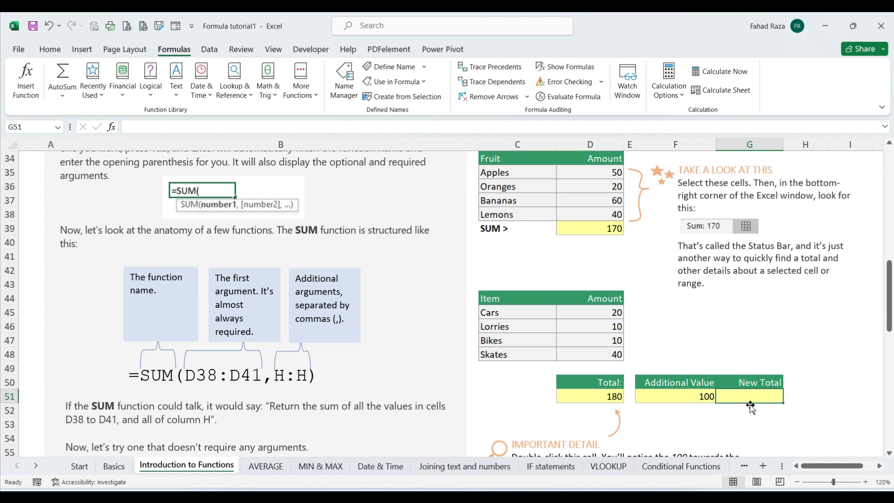
pyautogui.write('=sum(')
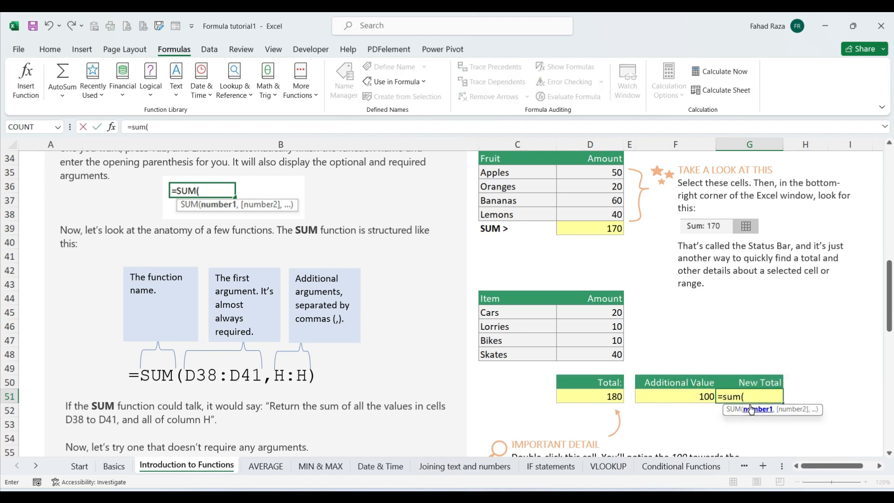
pyautogui.moveTo(588, 306); pyautogui.dragTo(592, 353)
pyautogui.write(',')
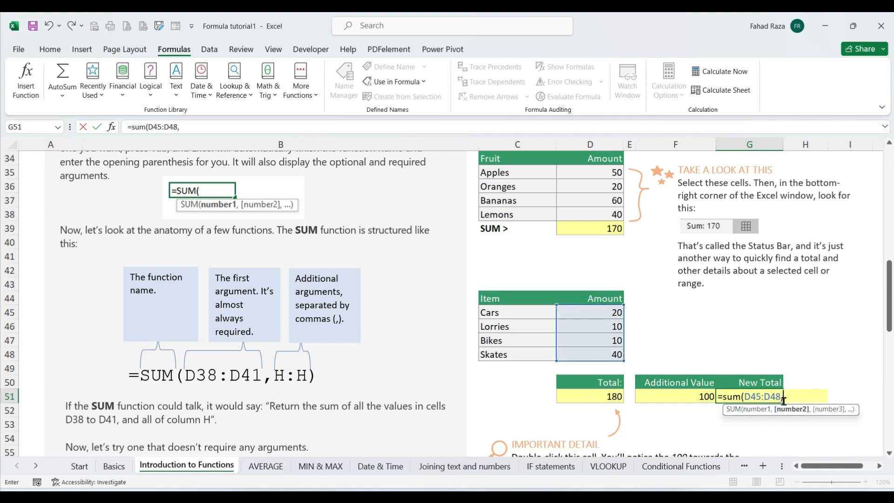
pyautogui.click(673, 395)
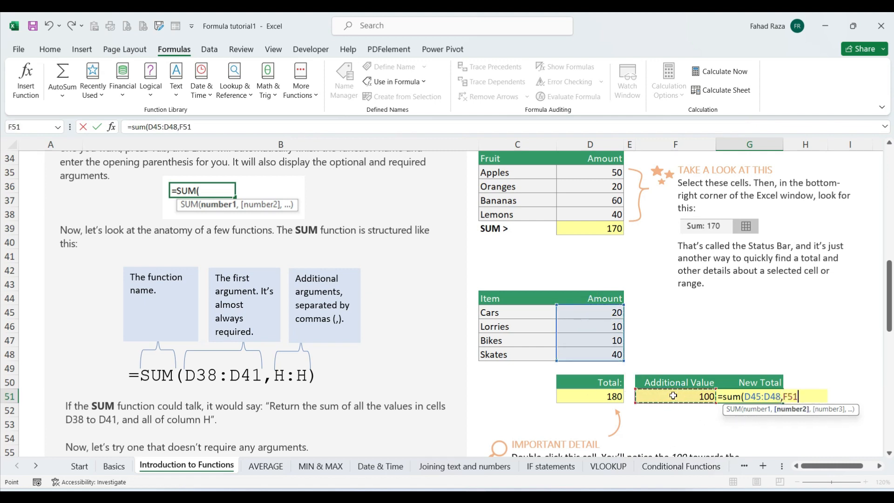
pyautogui.write(')')
pyautogui.press('Return')
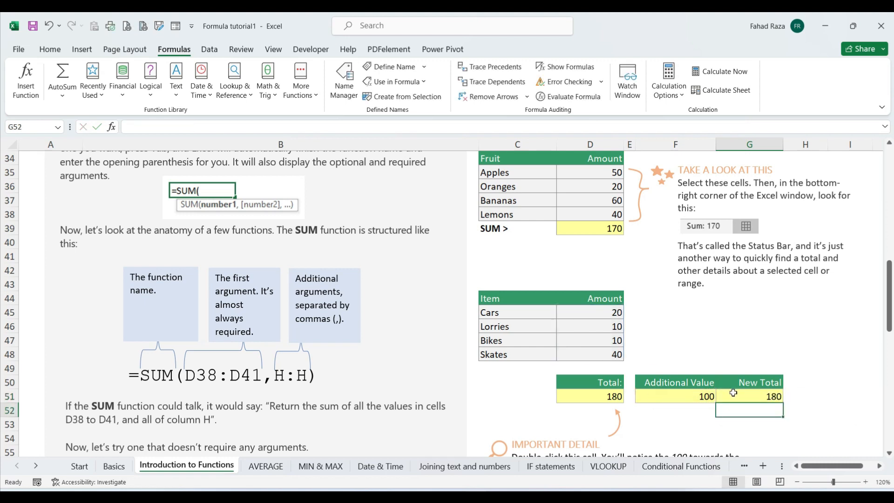
pyautogui.click(748, 398)
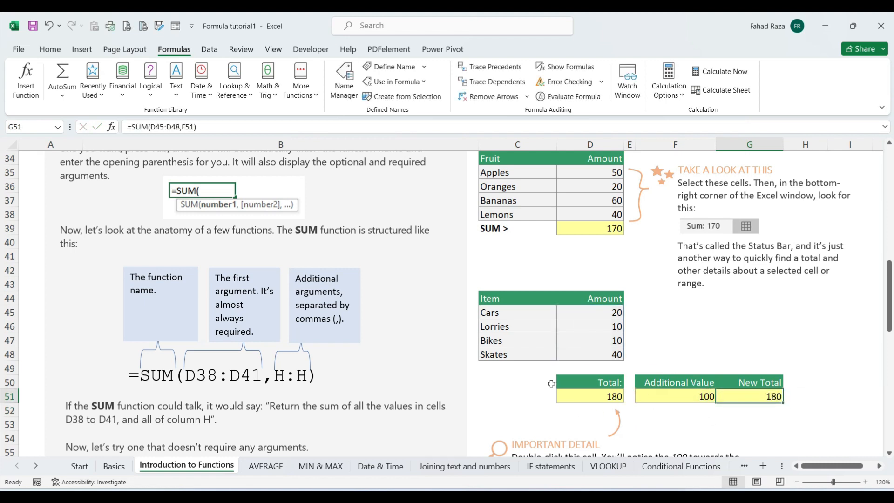
# Step: Look over the Important Detail note, return to the end of the introduction and follow Next step to the AVERAGE worksheet
pyautogui.scroll(-3, 551, 383)
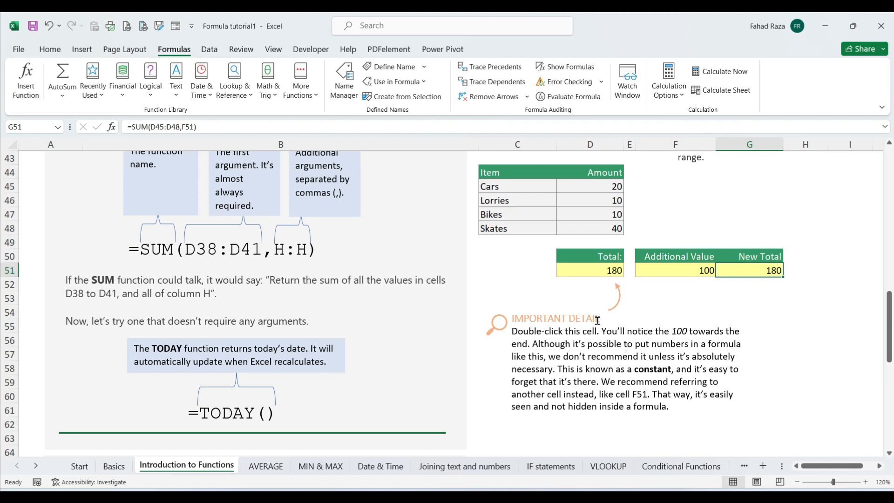
pyautogui.scroll(-3, 425, 365)
pyautogui.scroll(10, 383, 381)
pyautogui.scroll(3, 383, 376)
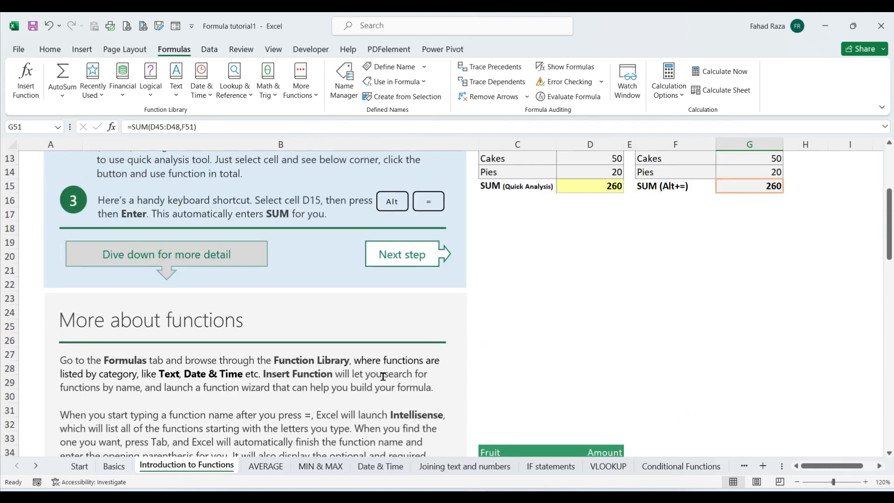
pyautogui.click(406, 254)
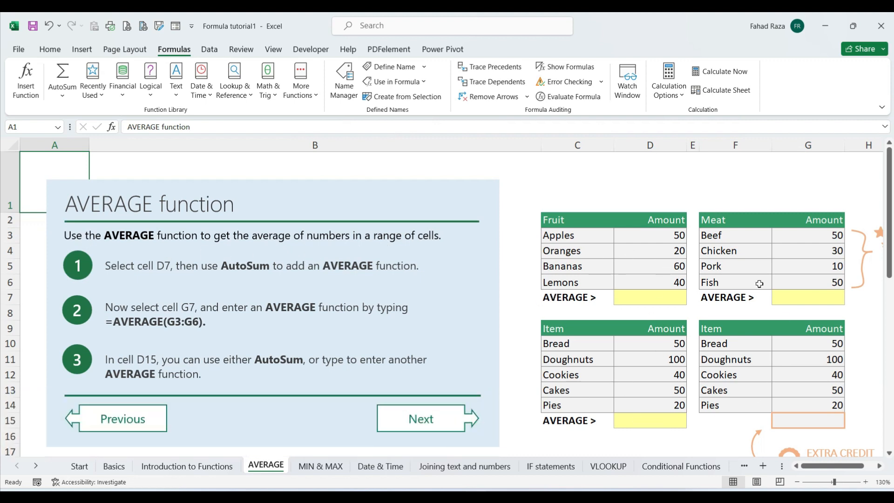
# Step: Calculate the average of the Fruit amounts D3:D6 in cell D7 with AutoSum's Average function
pyautogui.click(632, 298)
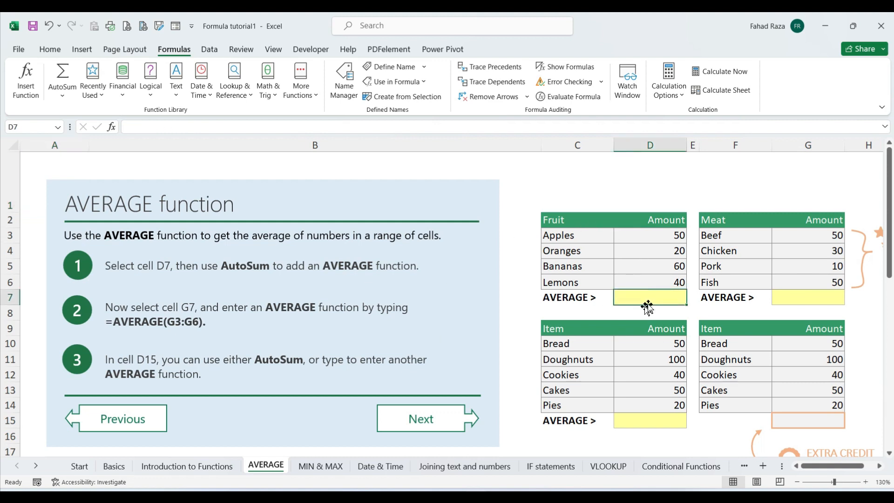
pyautogui.click(62, 94)
pyautogui.click(71, 128)
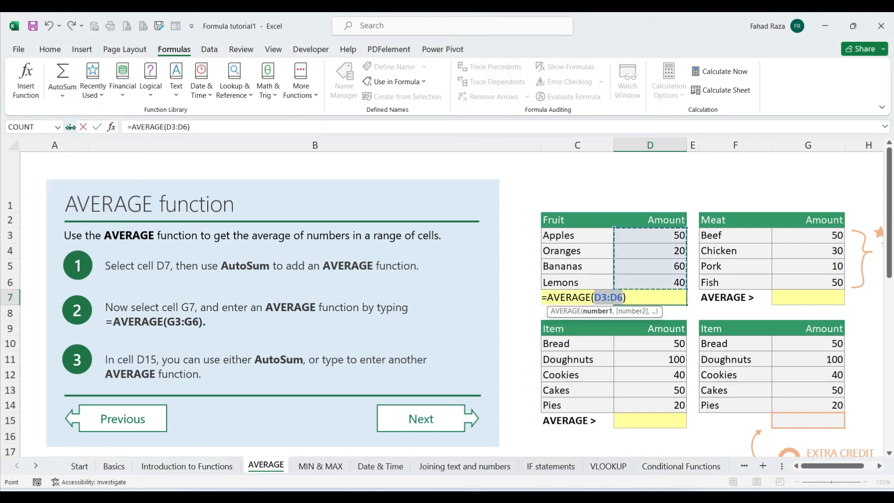
pyautogui.press('Return')
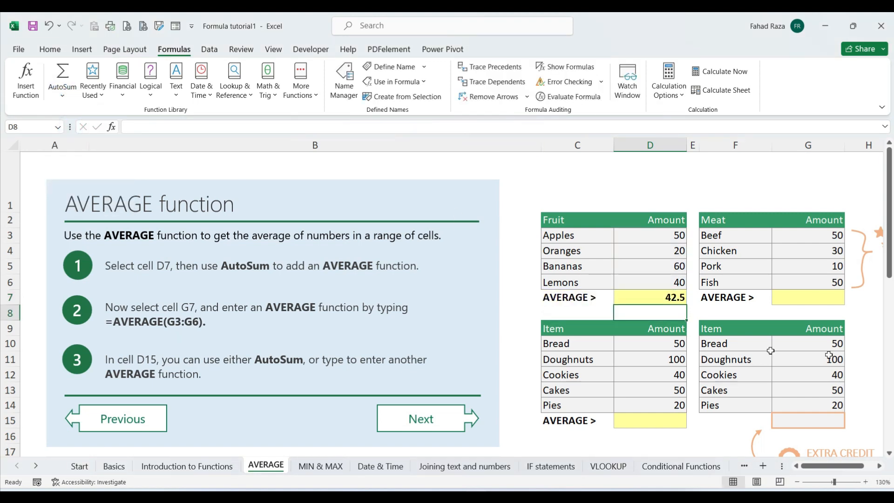
# Step: Enter an AVERAGE formula over the Meat amounts G3:G6 in cell G7
pyautogui.click(816, 298)
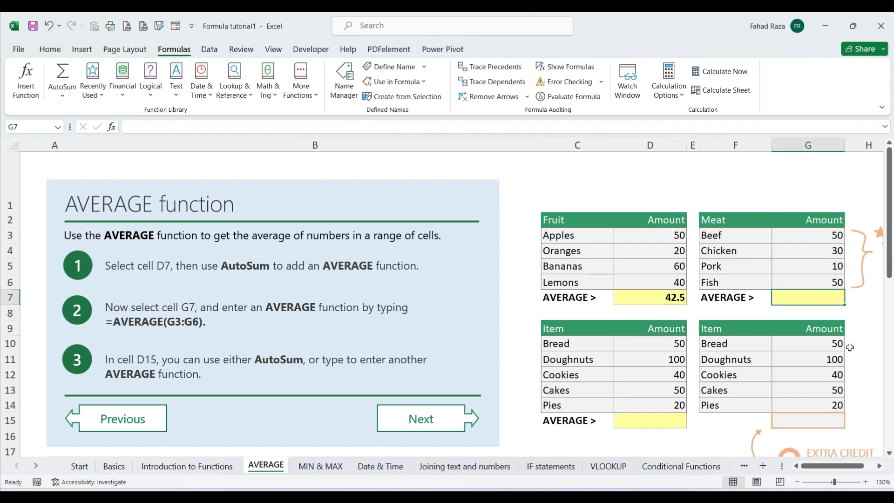
pyautogui.write('=ave')
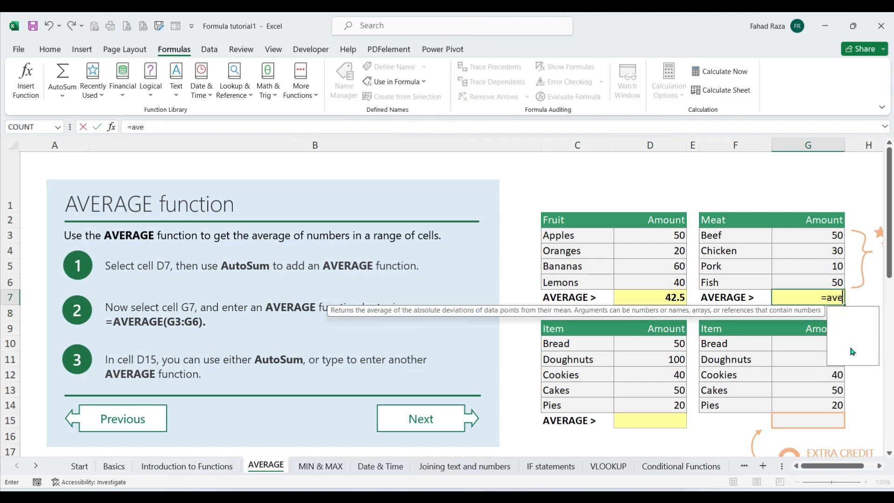
pyautogui.write('rage(')
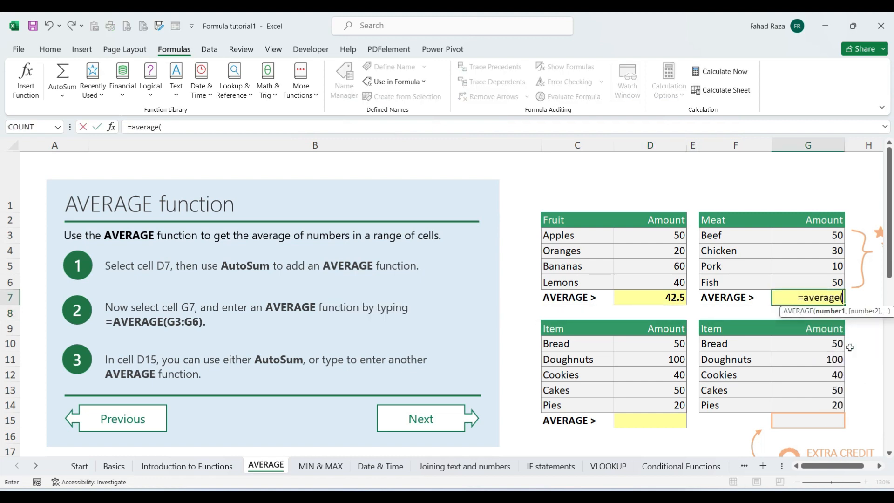
pyautogui.moveTo(801, 236); pyautogui.dragTo(801, 278)
pyautogui.press('Return')
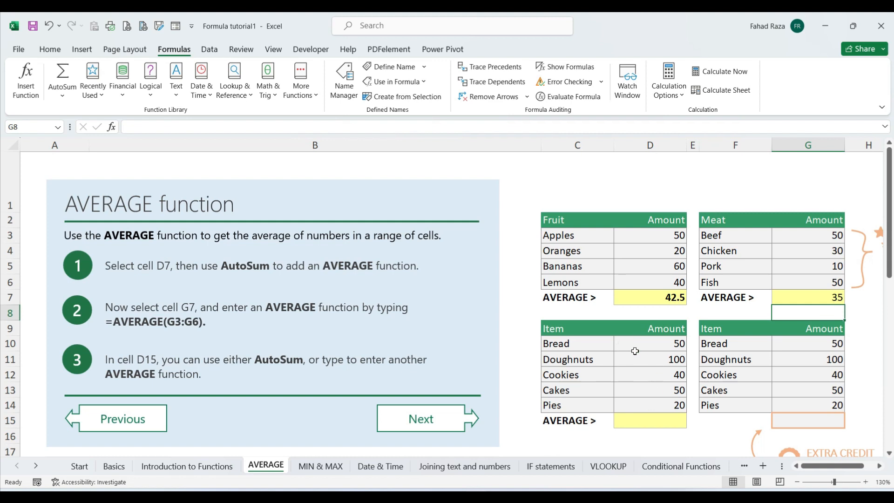
# Step: Calculate the average of the Item amounts D10:D14 into cell D15 with Quick Analysis totals
pyautogui.moveTo(658, 341); pyautogui.dragTo(660, 399)
pyautogui.click(694, 421)
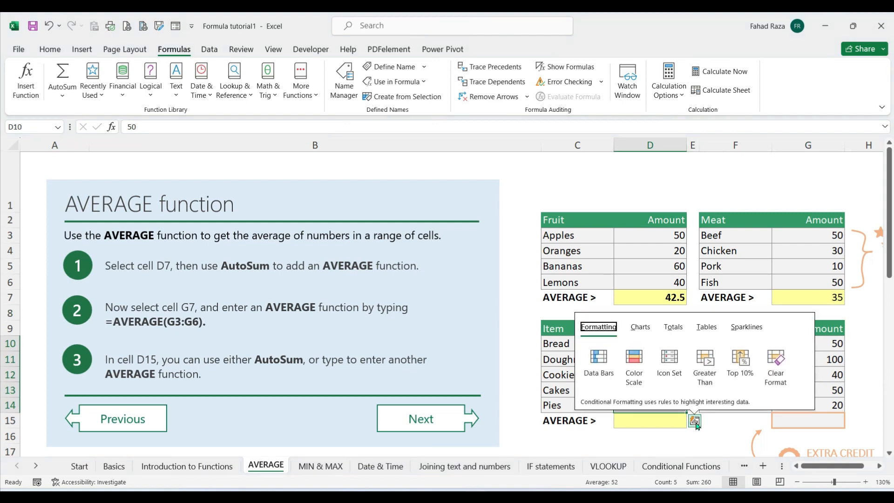
pyautogui.click(673, 327)
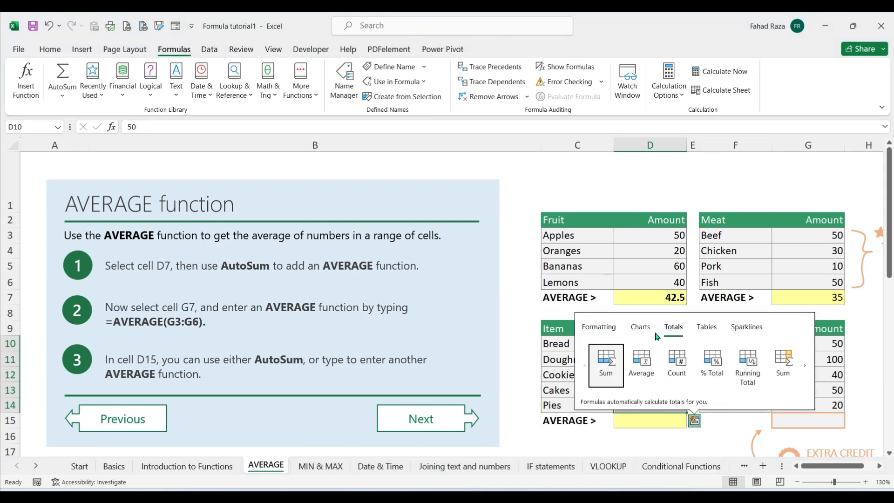
pyautogui.click(632, 368)
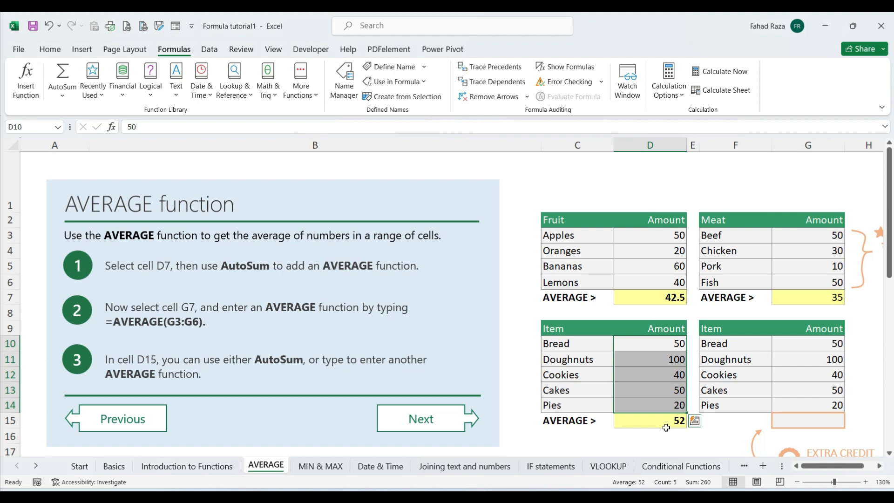
# Step: Read the Extra Credit note on MEDIAN and MODE below the second Item table
pyautogui.scroll(-2, 827, 381)
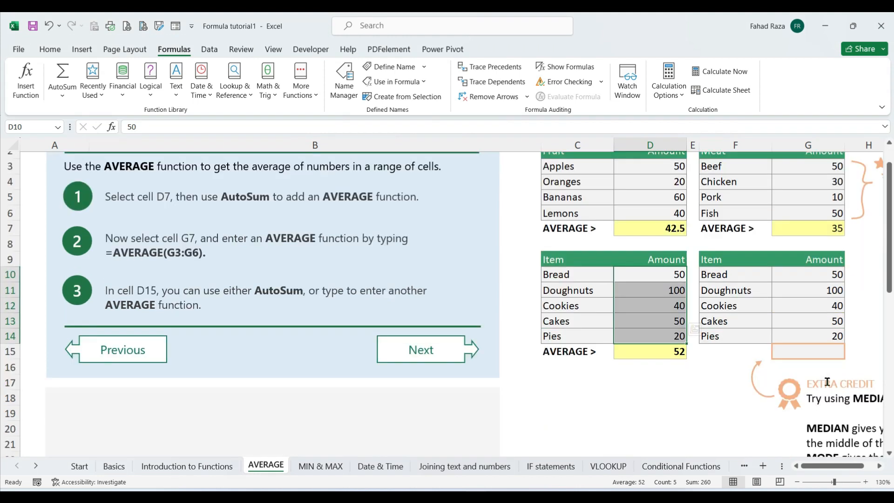
pyautogui.click(879, 467)
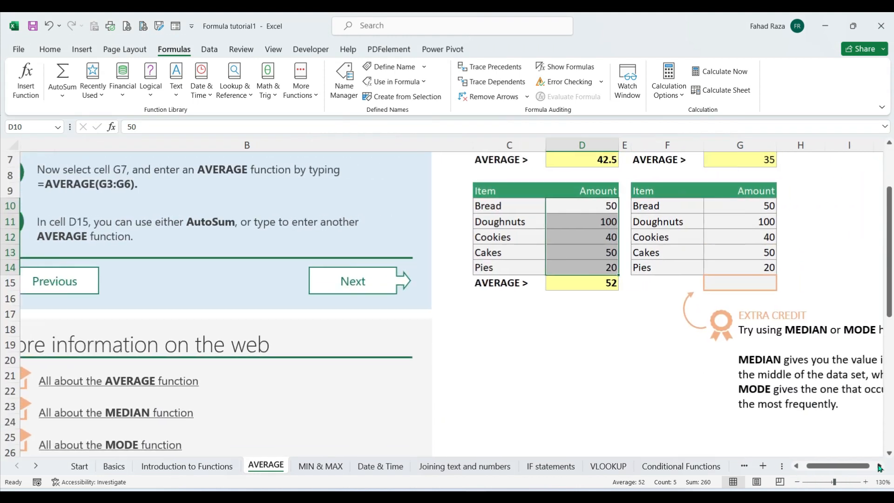
pyautogui.click(879, 466)
pyautogui.moveTo(828, 469); pyautogui.dragTo(824, 467)
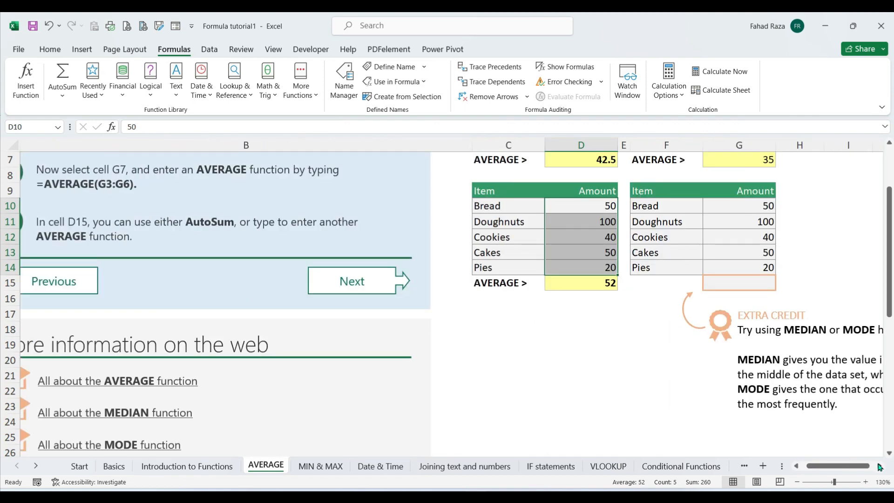
pyautogui.click(879, 467)
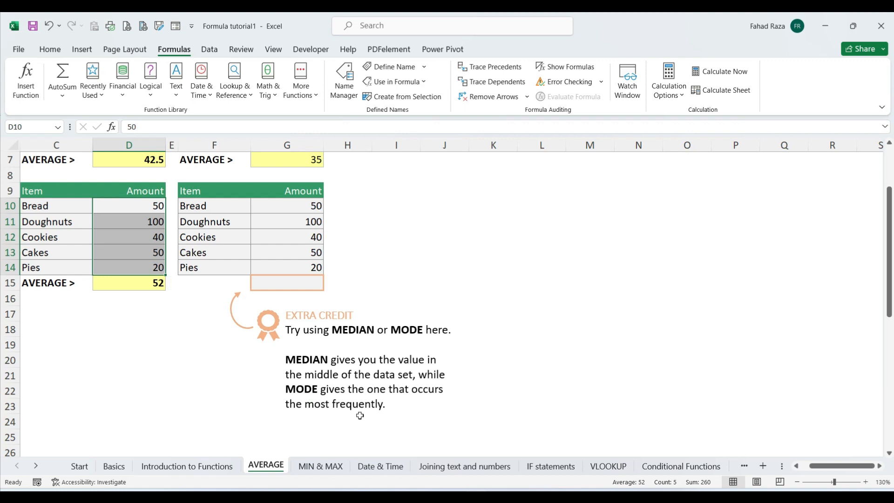
pyautogui.write('=media')
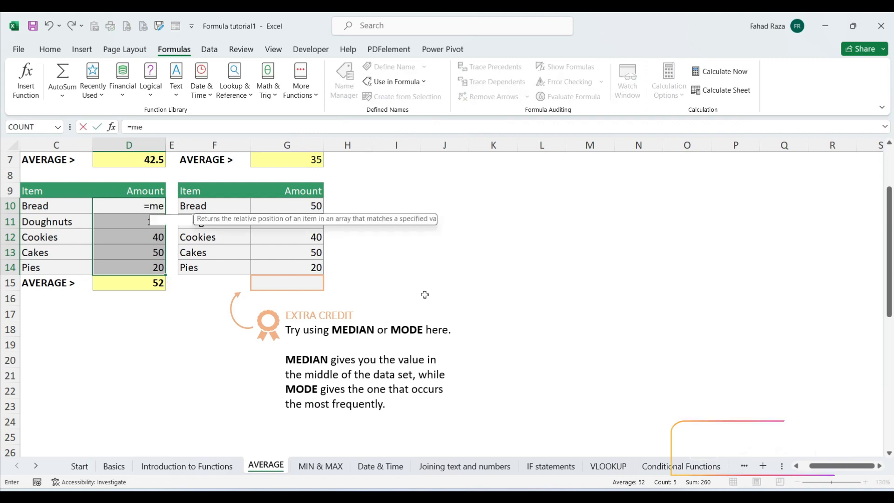
pyautogui.press('Escape')
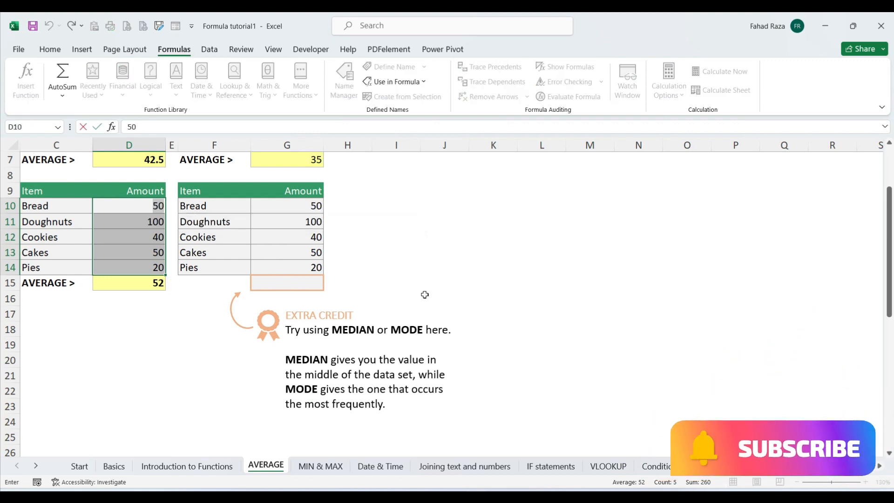
pyautogui.press('Return')
# Step: Enter a MEDIAN formula over the second Item table's amounts G10:G14 in cell G15
pyautogui.click(273, 280)
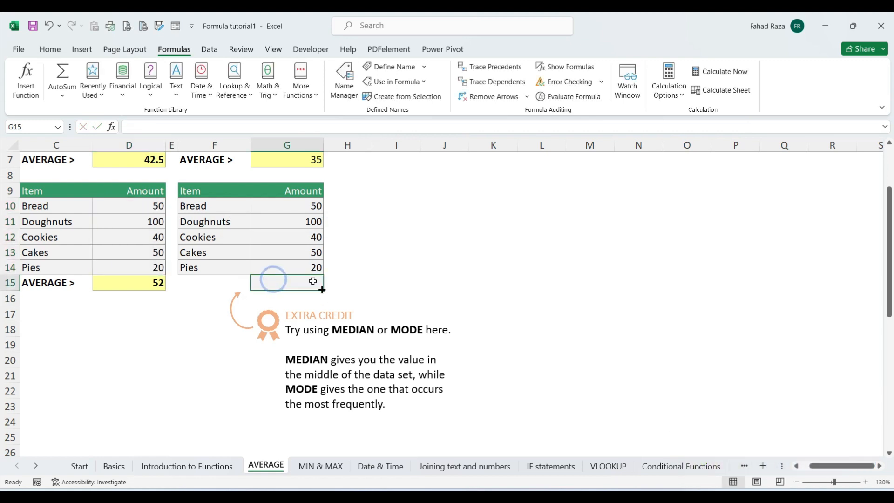
pyautogui.write('=m')
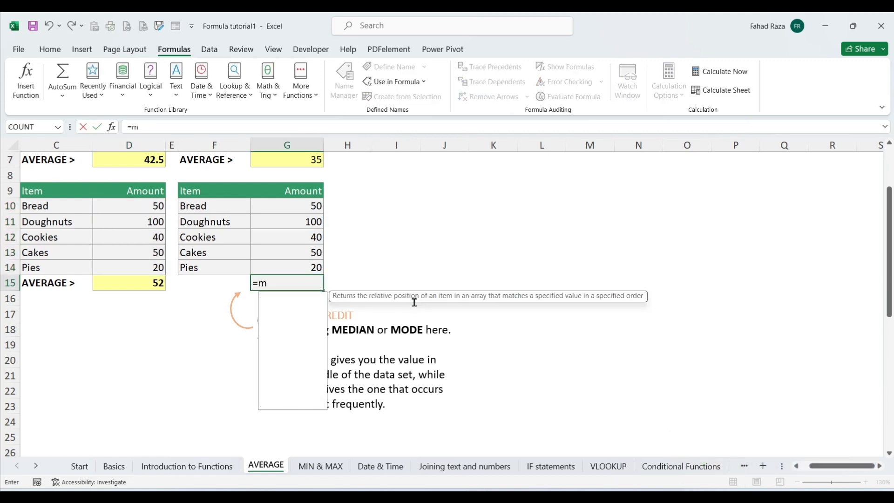
pyautogui.write('edian(')
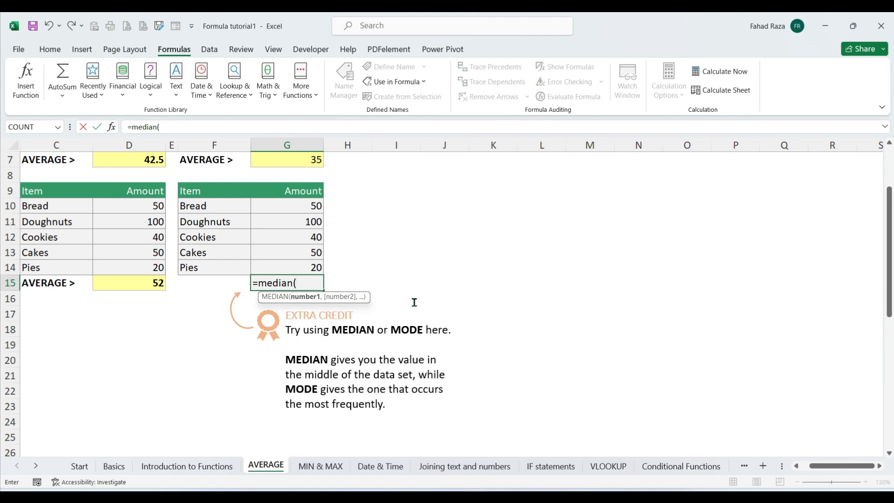
pyautogui.press('Up')
pyautogui.hotkey('shift', 'Up')
pyautogui.hotkey('shift', 'Up')
pyautogui.hotkey('shift', 'Up')
pyautogui.hotkey('shift', 'Up')
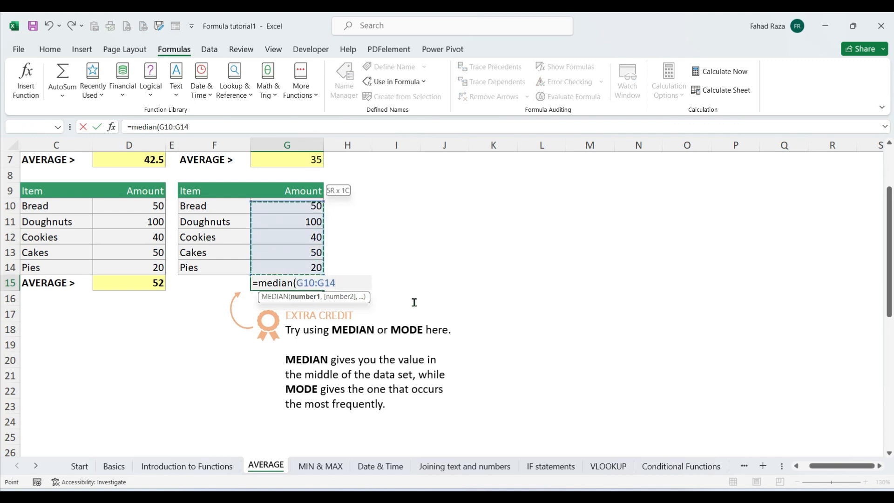
pyautogui.press('Return')
pyautogui.press('Up')
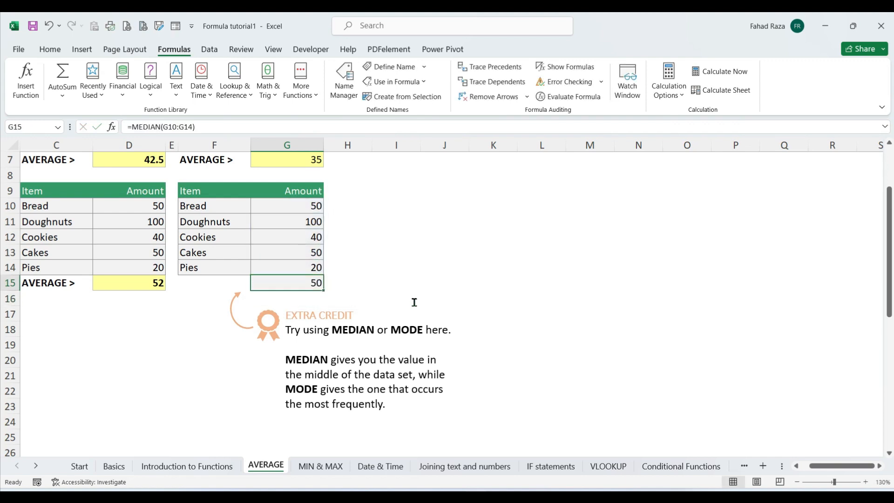
# Step: Replace the formula in cell G15 with a MODE formula over the amounts G10:G14
pyautogui.write('=')
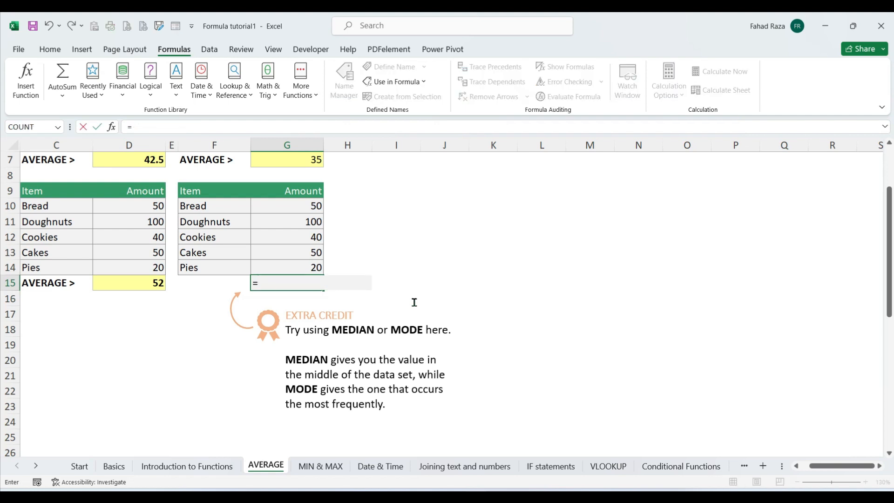
pyautogui.write('mode(')
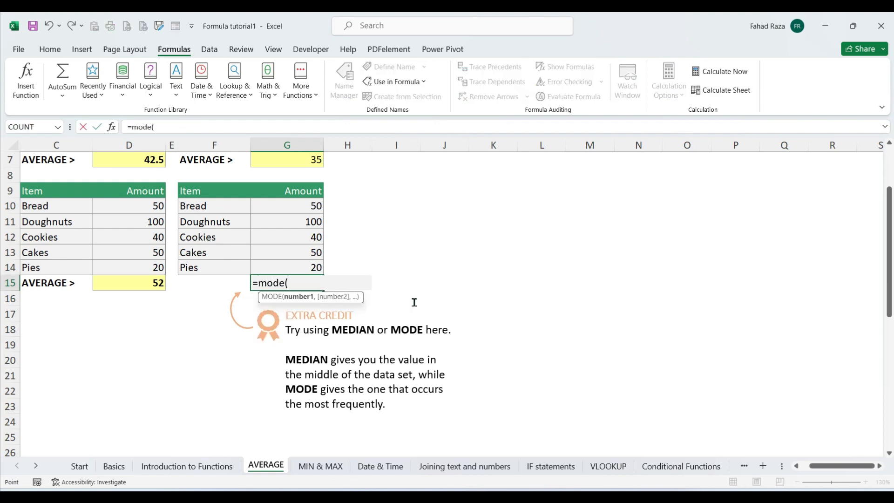
pyautogui.press('Up')
pyautogui.hotkey('shift', 'Up')
pyautogui.hotkey('shift', 'Up')
pyautogui.hotkey('shift', 'Up')
pyautogui.hotkey('shift', 'Up')
pyautogui.press('Return')
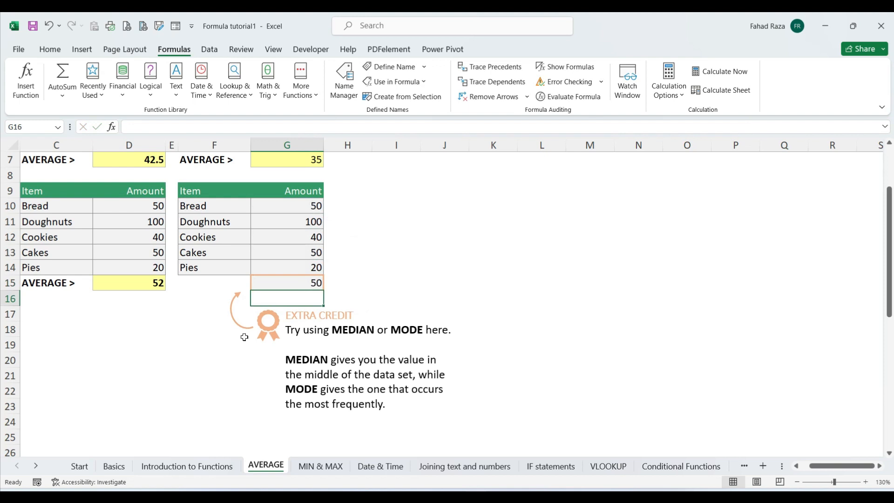
# Step: Return to the end of the AVERAGE instructions and follow Next to the MIN & MAX worksheet
pyautogui.click(797, 465)
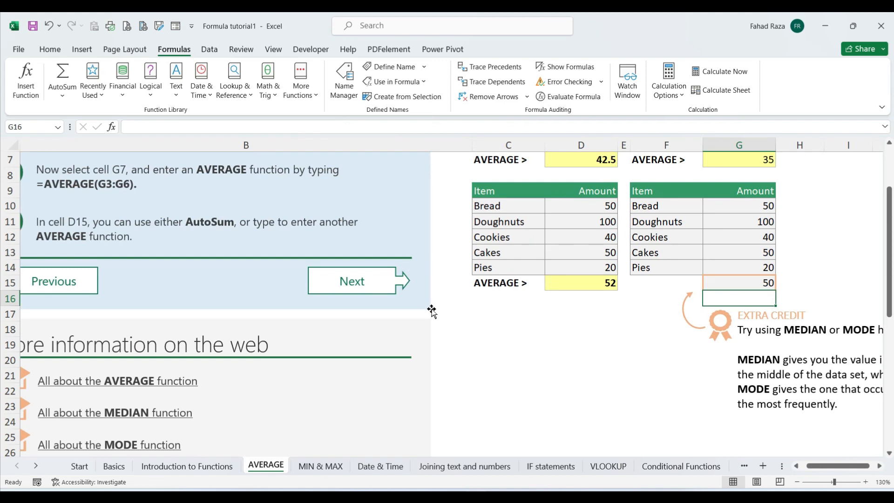
pyautogui.scroll(3, 426, 310)
pyautogui.scroll(-6, 426, 310)
pyautogui.scroll(4, 424, 310)
pyautogui.click(366, 286)
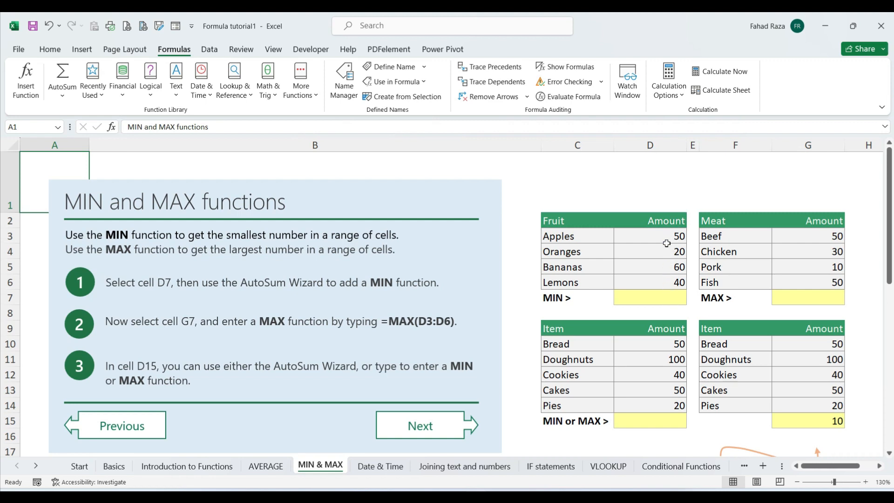
# Step: Enter a MIN formula over the Fruit amounts D3:D6 in cell D7
pyautogui.click(652, 301)
pyautogui.write('=')
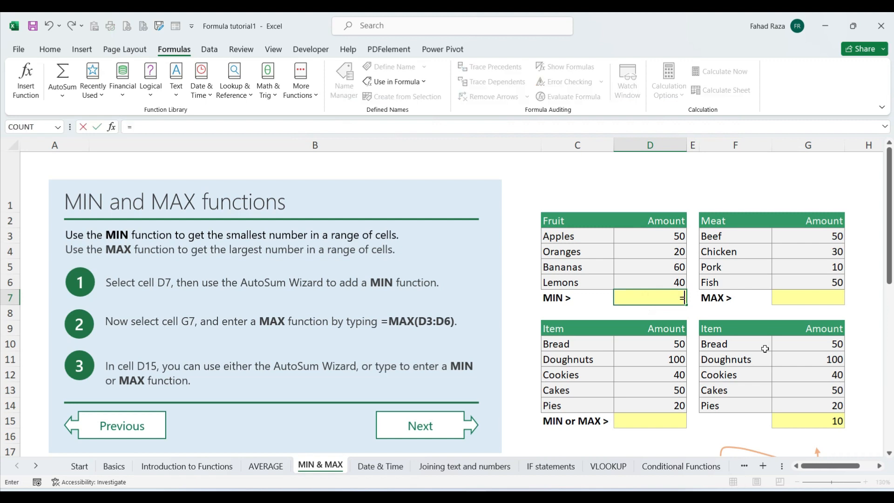
pyautogui.write('min(')
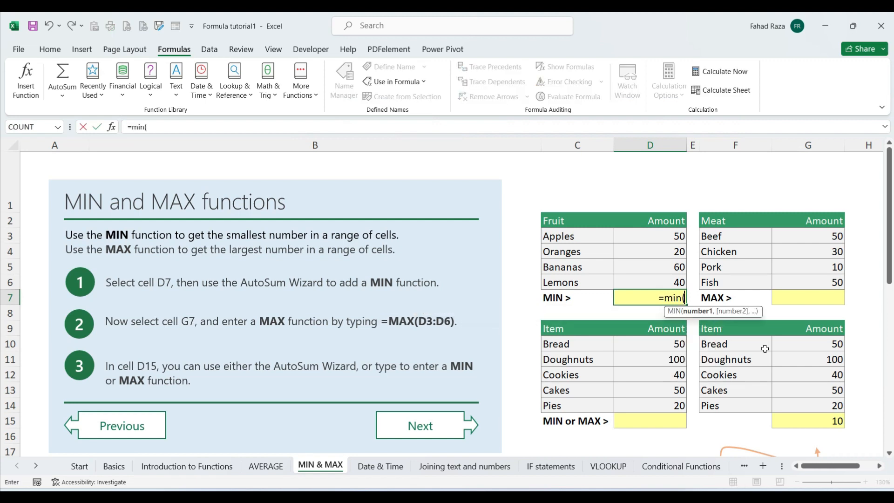
pyautogui.press('Up')
pyautogui.hotkey('shift', 'Up')
pyautogui.hotkey('shift', 'Up')
pyautogui.hotkey('shift', 'Up')
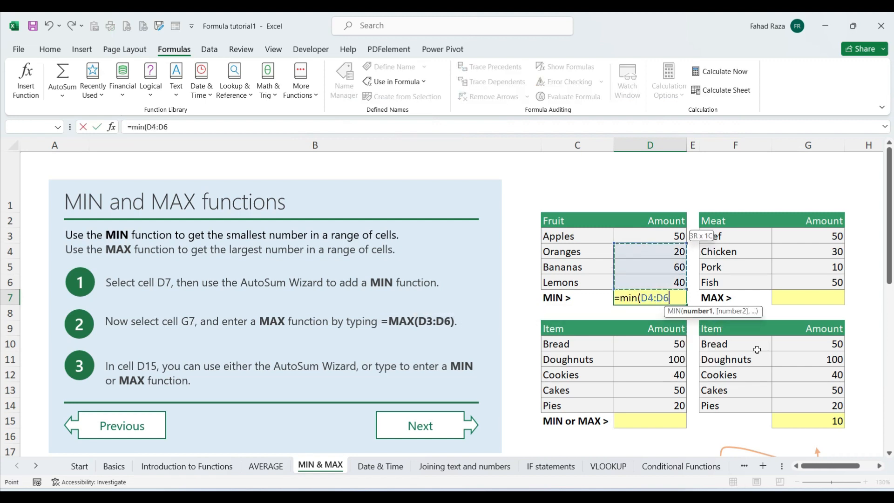
pyautogui.press('Return')
pyautogui.press('Up')
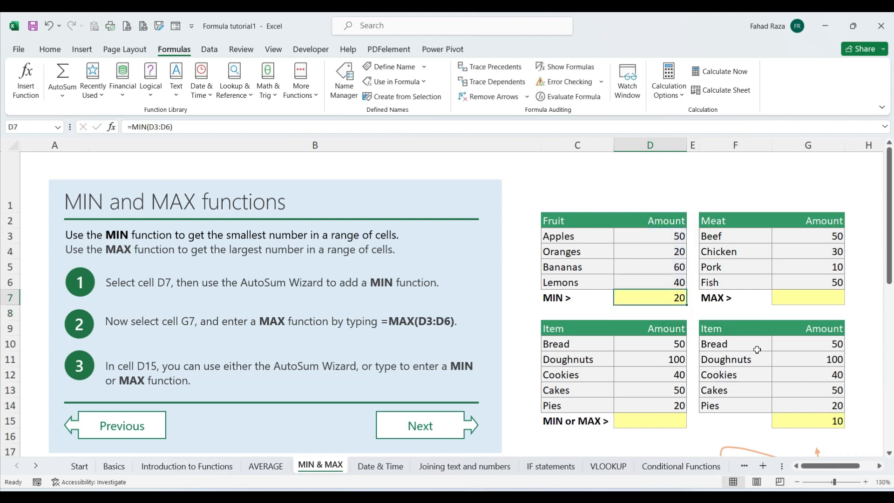
# Step: Enter a MAX formula over the Meat amounts G3:G6 in cell G7
pyautogui.press('Right')
pyautogui.press('Right')
pyautogui.press('Right')
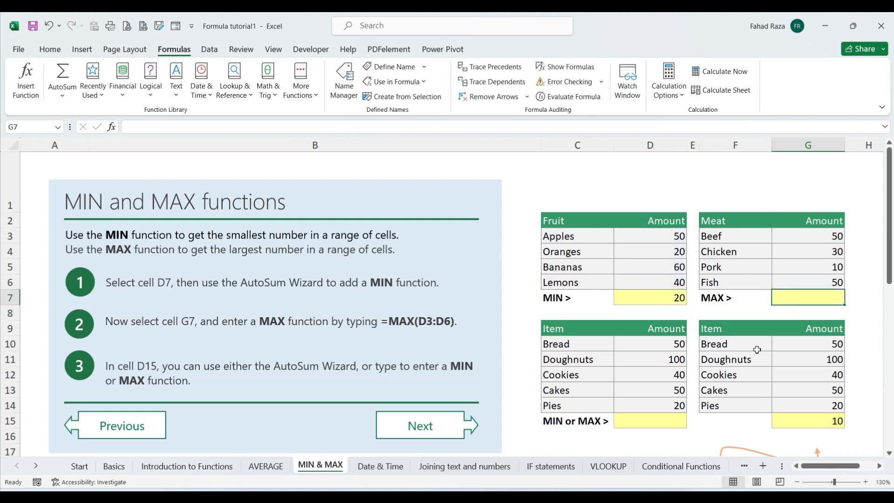
pyautogui.write('=max(')
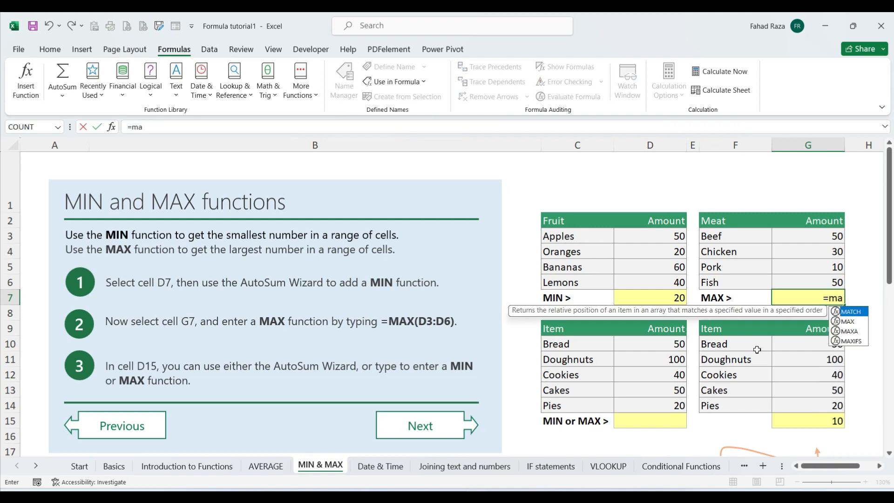
pyautogui.press('Up')
pyautogui.hotkey('shift', 'Up')
pyautogui.hotkey('shift', 'Up')
pyautogui.hotkey('shift', 'Up')
pyautogui.hotkey('shift', 'Up')
pyautogui.hotkey('shift', 'Down')
pyautogui.press('Return')
pyautogui.press('Up')
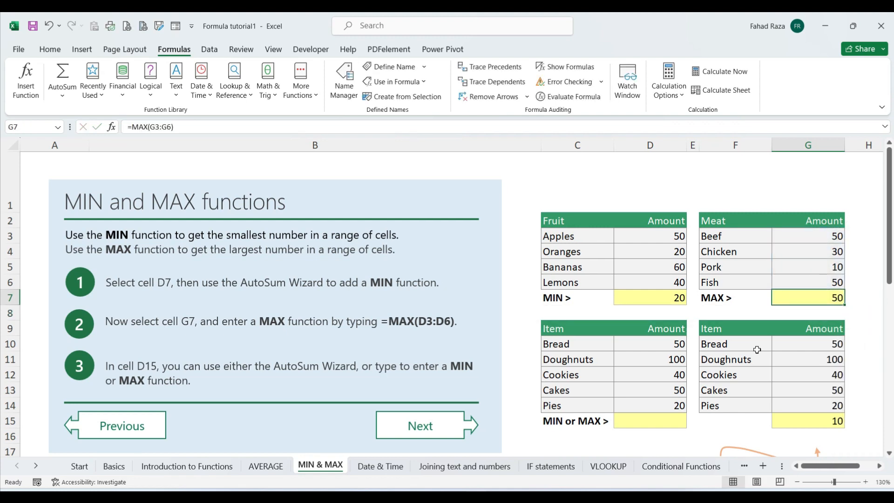
# Step: Clear cells D7 and G7, and calculate the maximum of D10:D14 in cell D15 with AutoSum's Max function
pyautogui.click(635, 296)
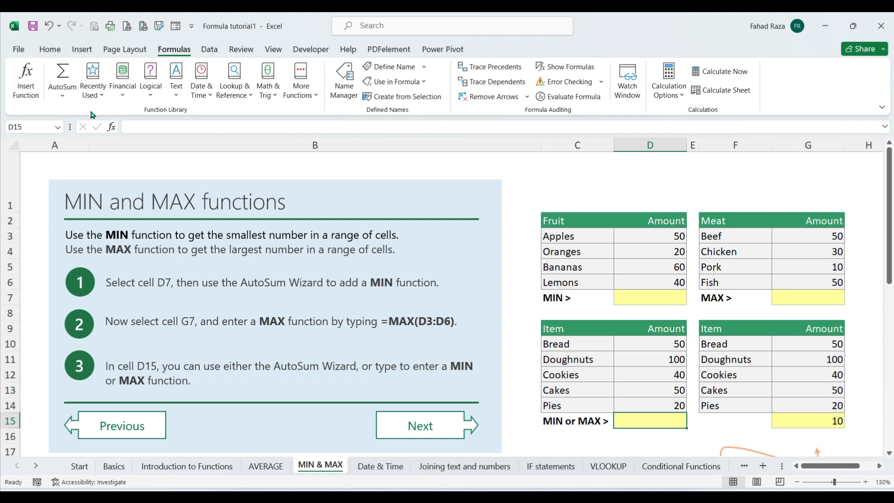
pyautogui.click(63, 95)
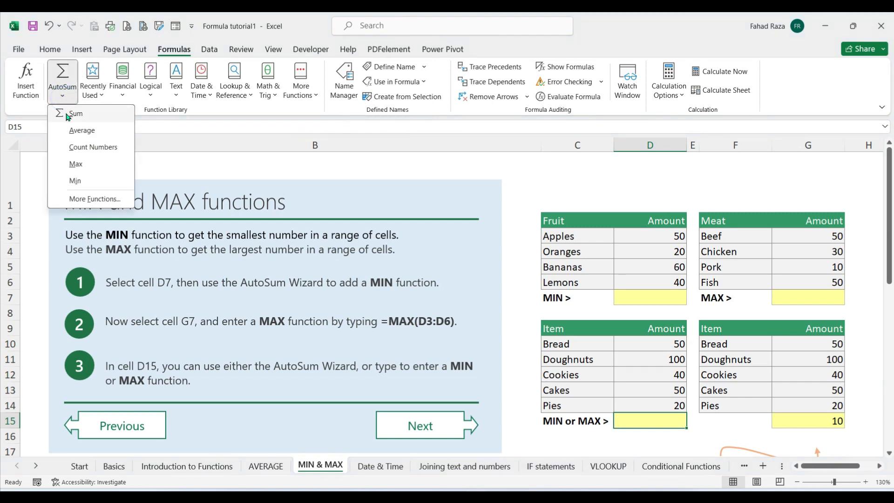
pyautogui.click(75, 164)
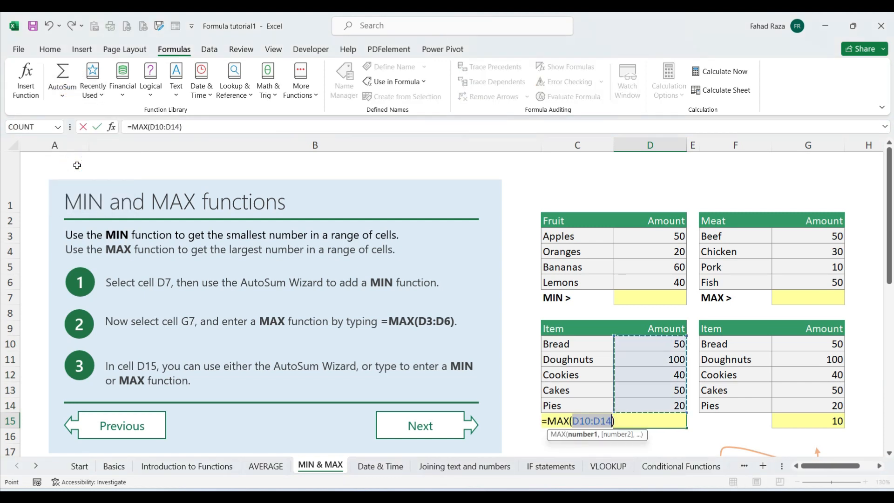
pyautogui.press('Return')
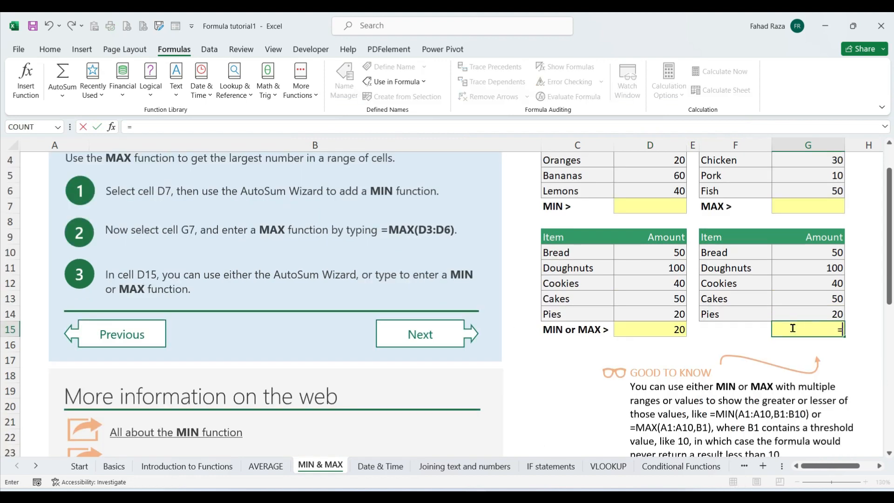
# Step: Enter =MAX(G10:G14,G14) in cell G15 to combine a range and a single cell in one formula
pyautogui.click(793, 328)
pyautogui.write('=ma')
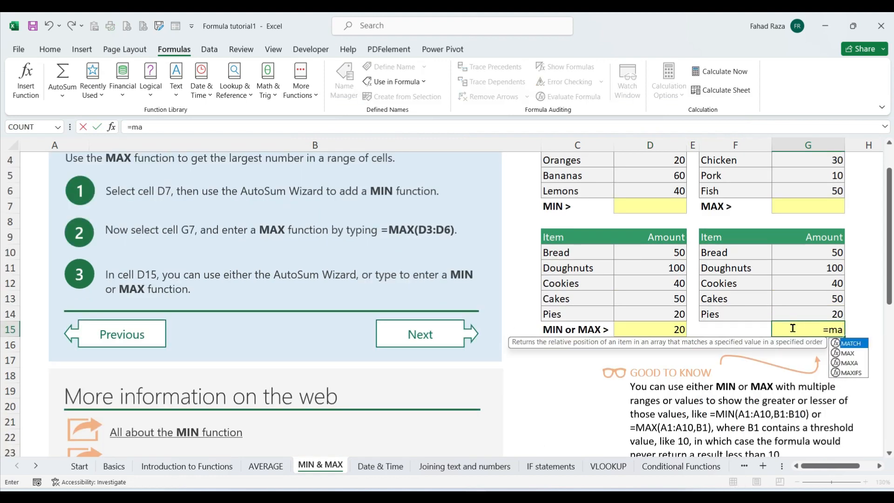
pyautogui.write('x(')
pyautogui.press('Up')
pyautogui.hotkey('shift', 'Up')
pyautogui.hotkey('shift', 'Up')
pyautogui.hotkey('shift', 'Up')
pyautogui.hotkey('shift', 'Up')
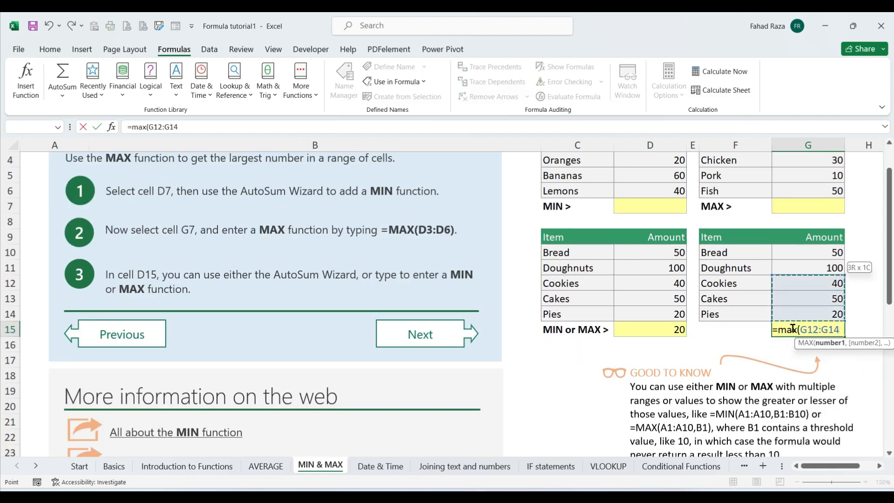
pyautogui.write(',')
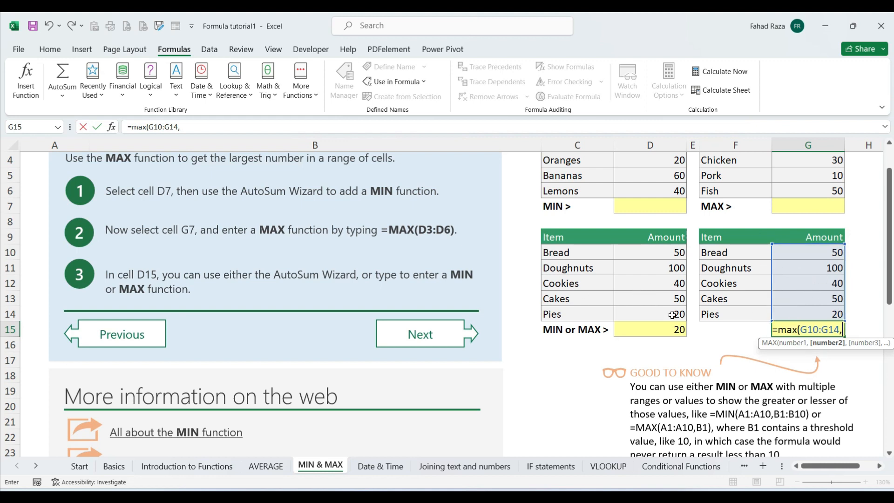
pyautogui.click(810, 313)
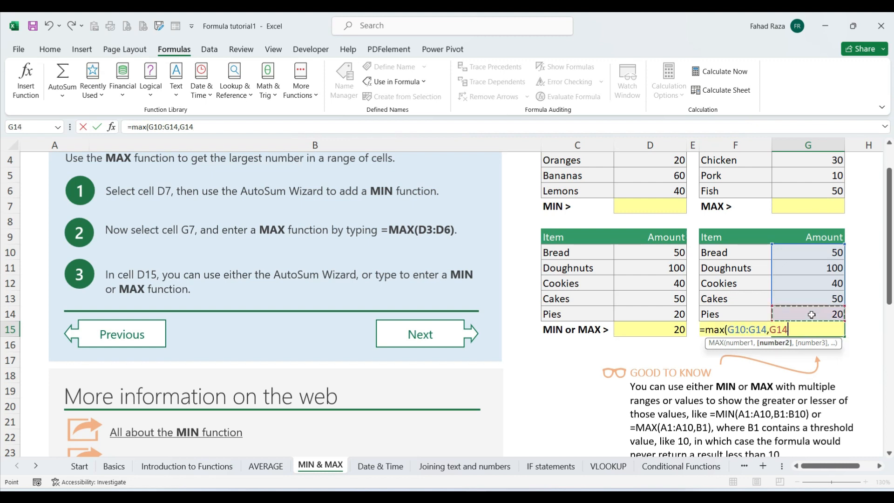
pyautogui.press('Return')
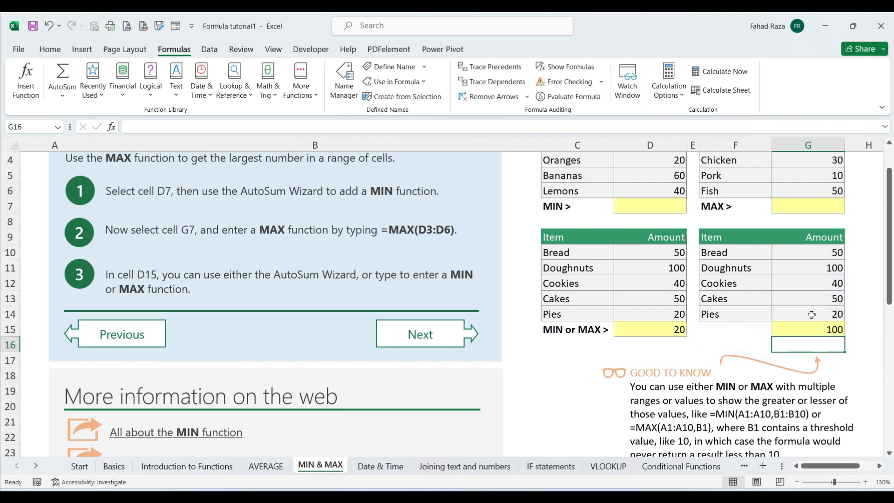
# Step: Move on to the Date & Time lesson sheet and enter the TODAY function in cell D6
pyautogui.press('Up')
pyautogui.scroll(-2, 437, 236)
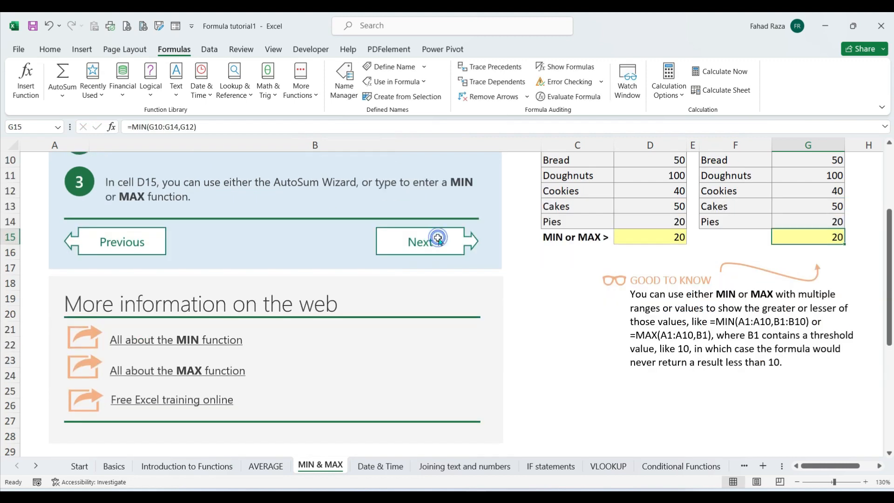
pyautogui.click(435, 237)
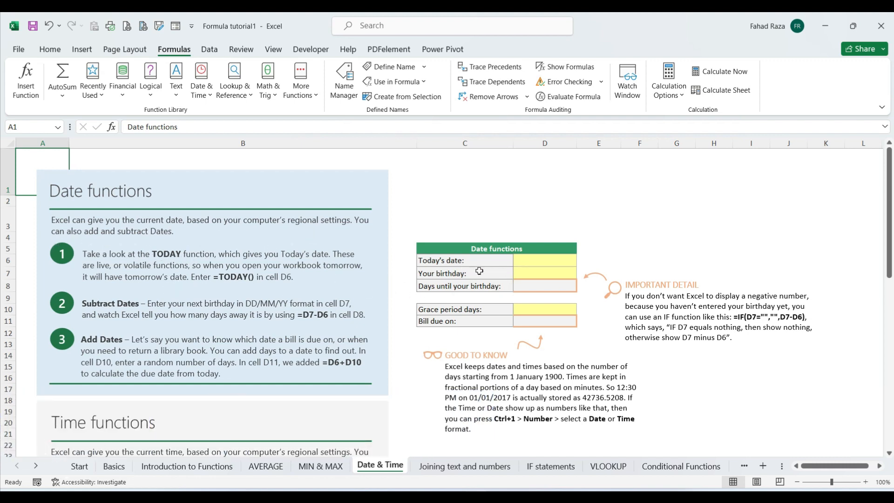
pyautogui.click(556, 262)
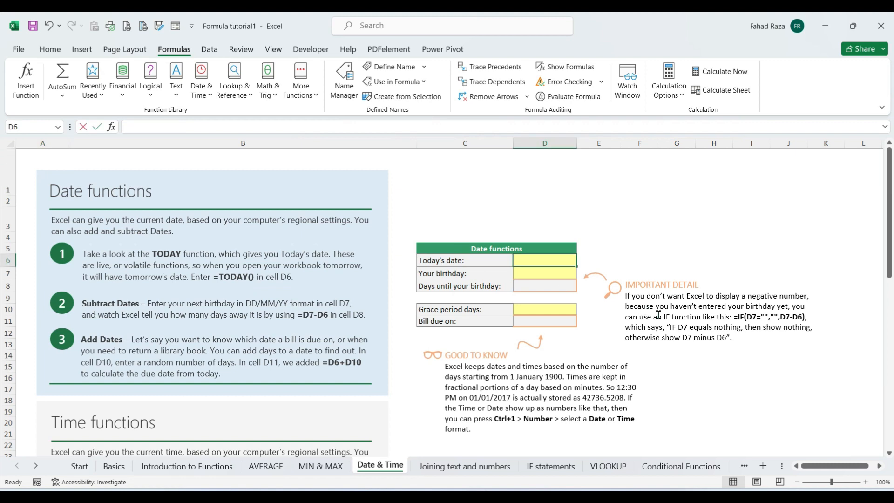
pyautogui.write('=today')
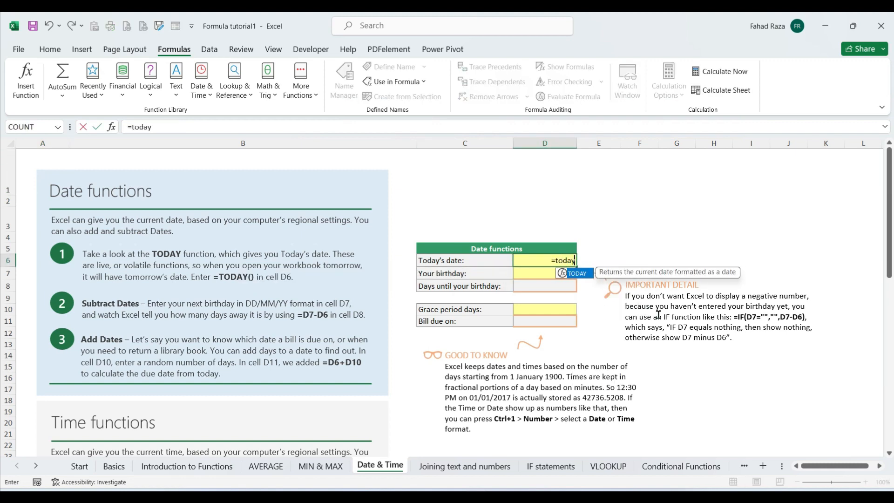
pyautogui.write('(')
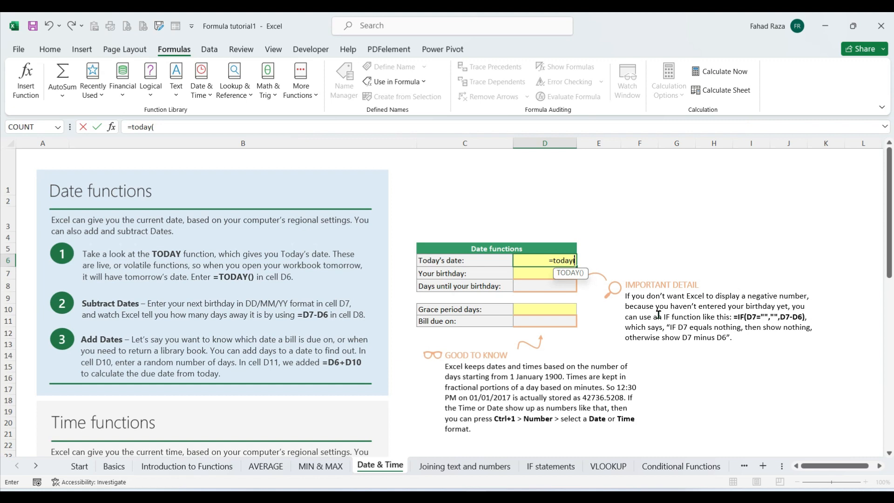
pyautogui.press('Return')
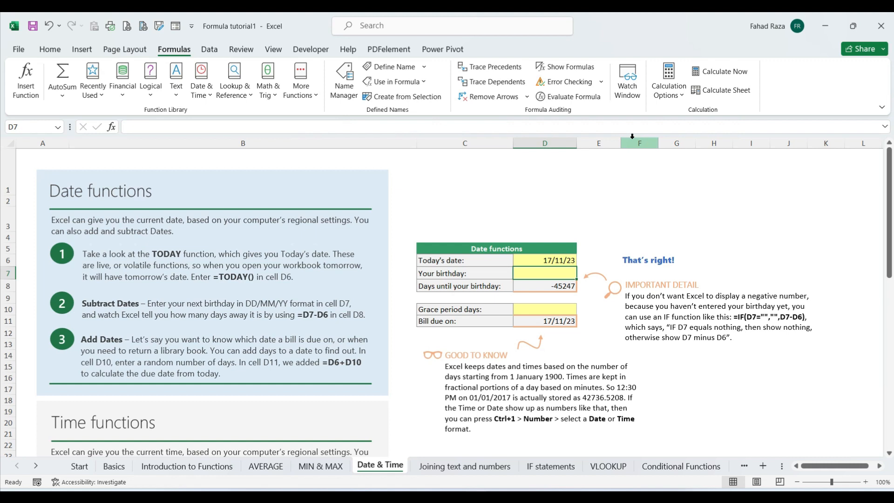
# Step: Enter the birthday date in cell D7 and a grace period of 4 days in cell D10
pyautogui.write('1')
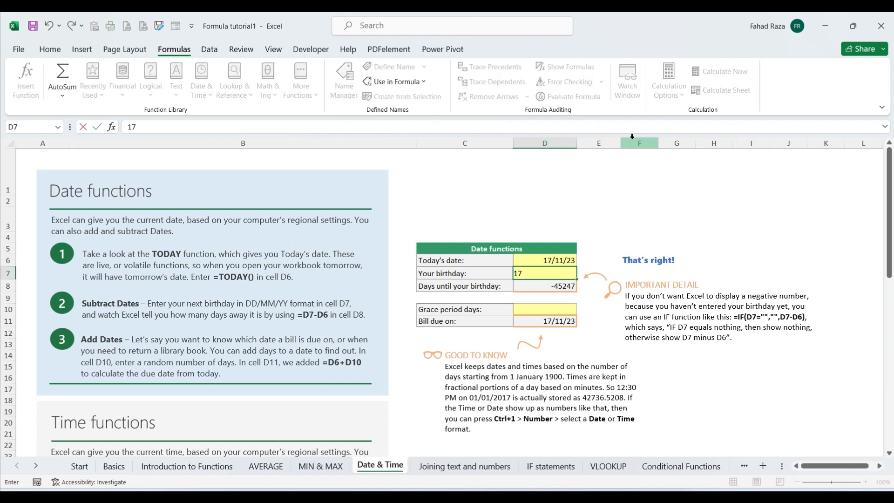
pyautogui.write('2/10/13')
pyautogui.press('Return')
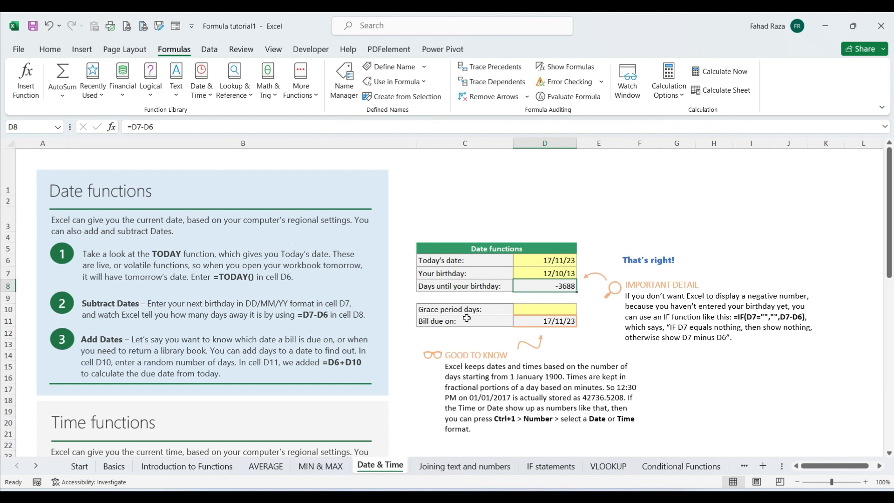
pyautogui.click(532, 310)
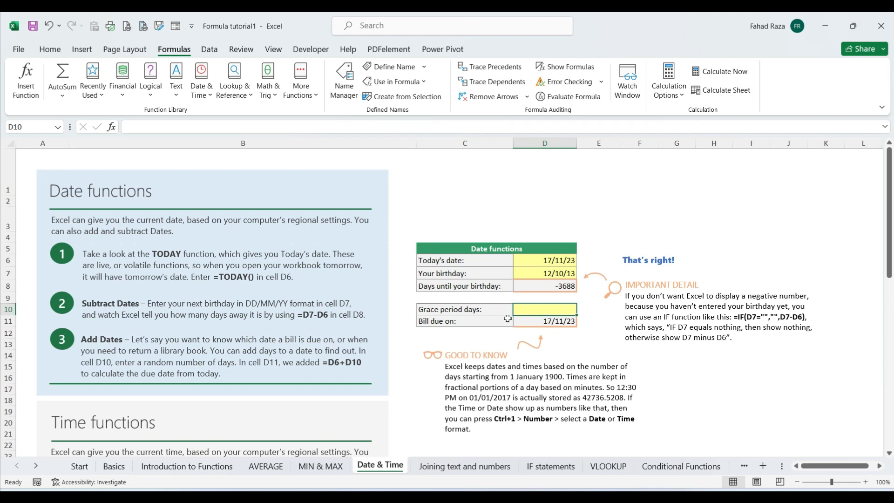
pyautogui.write('5')
pyautogui.press('Return')
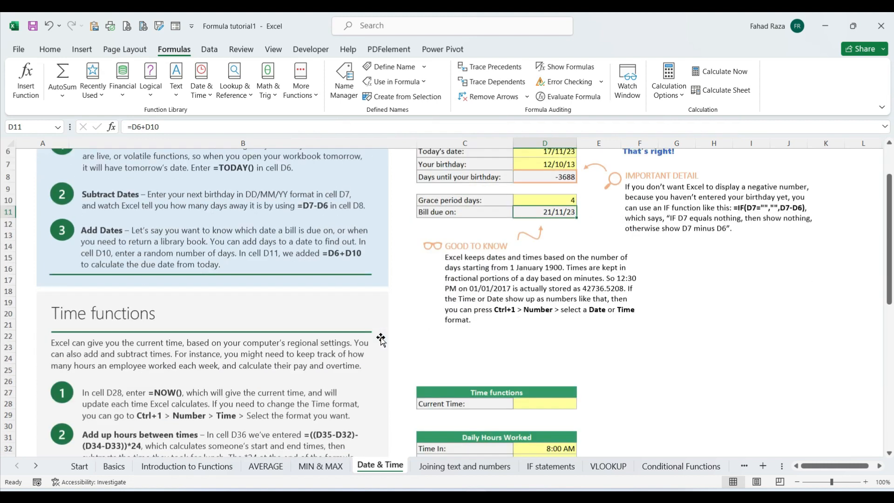
# Step: Enter =NOW() in cell D28 of the Time functions table to return the current time
pyautogui.scroll(-3, 380, 340)
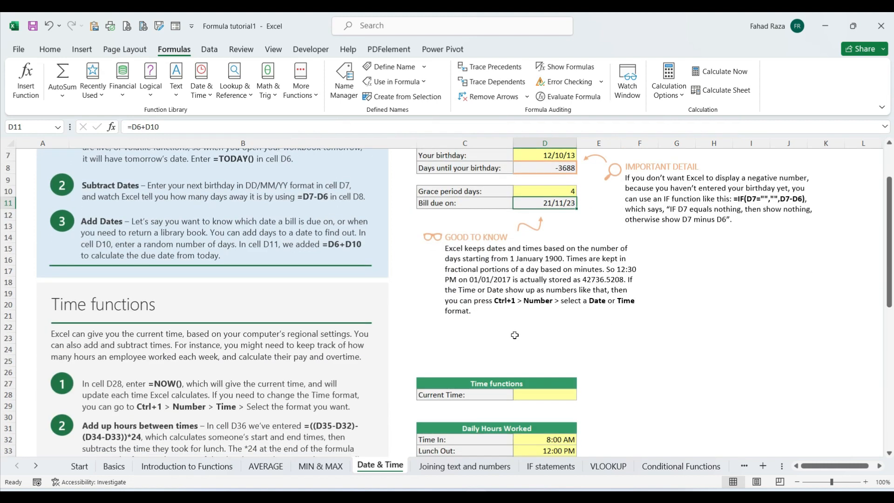
pyautogui.click(539, 326)
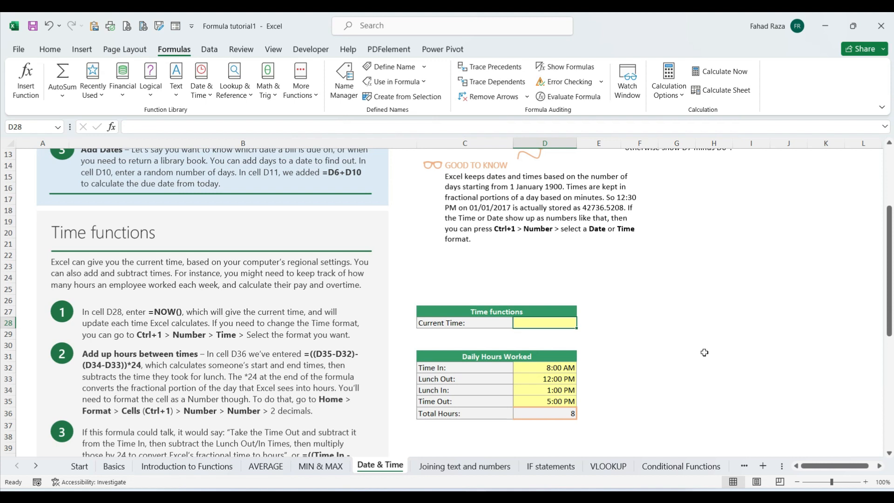
pyautogui.write('=MOW()')
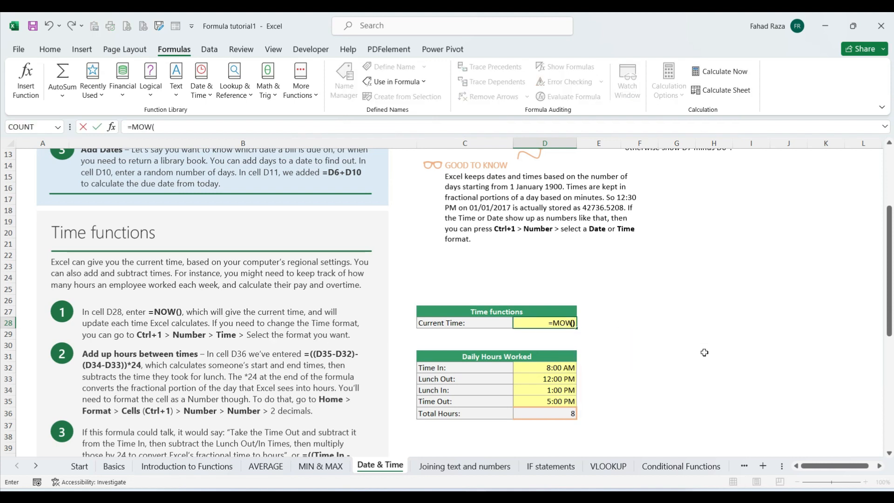
pyautogui.hotkey('ctrl', 'Return')
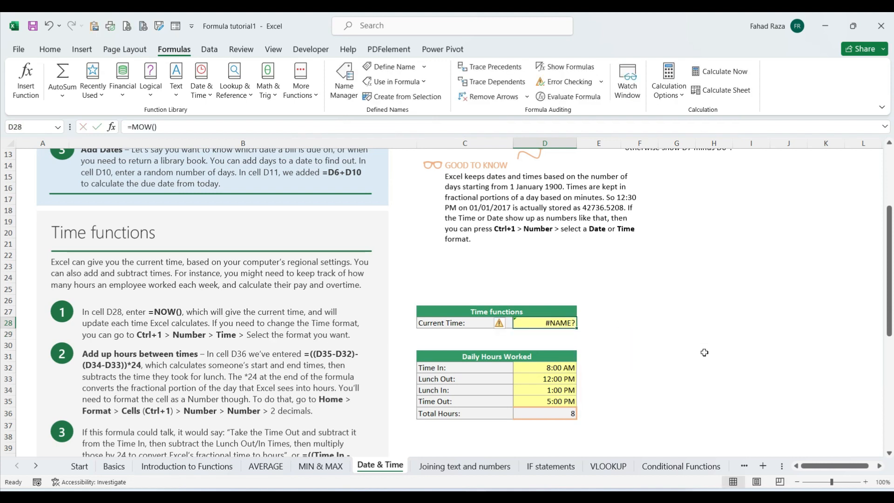
pyautogui.write('=NOW')
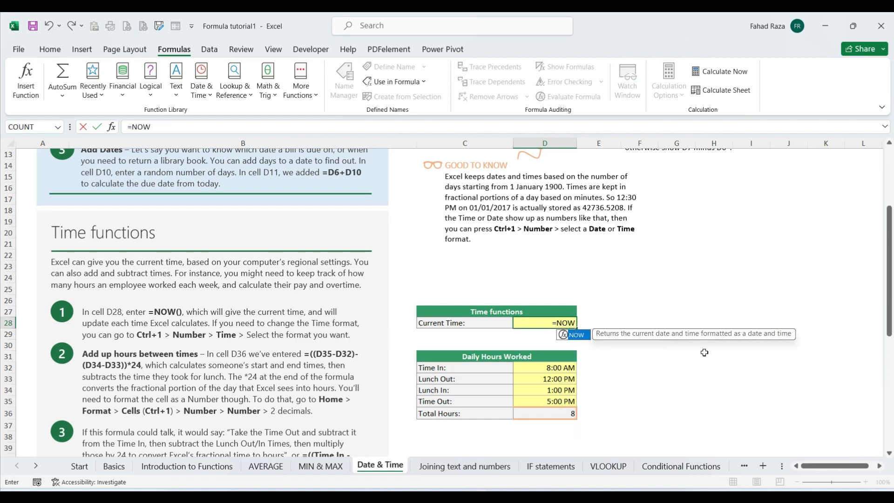
pyautogui.write('()')
pyautogui.press('Return')
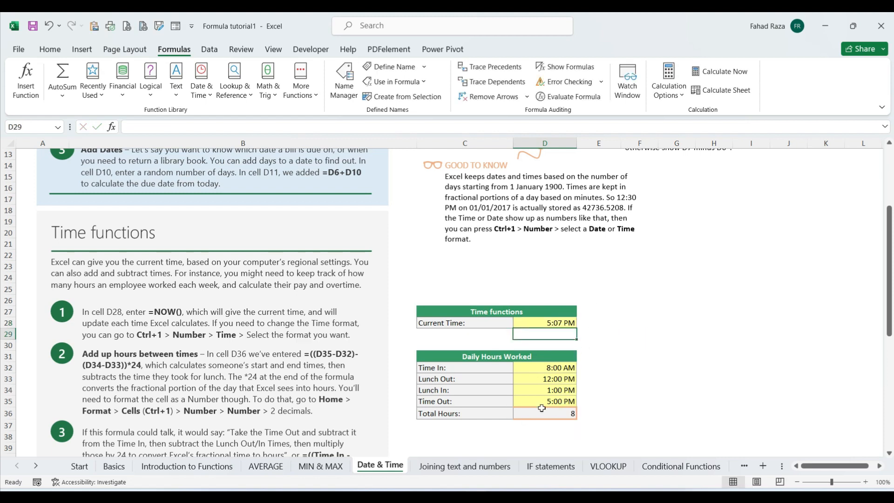
# Step: Replace the Total Hours entry in cell D36 with the formula =((D35-D32)-(D34-D33))*24
pyautogui.scroll(-1, 409, 376)
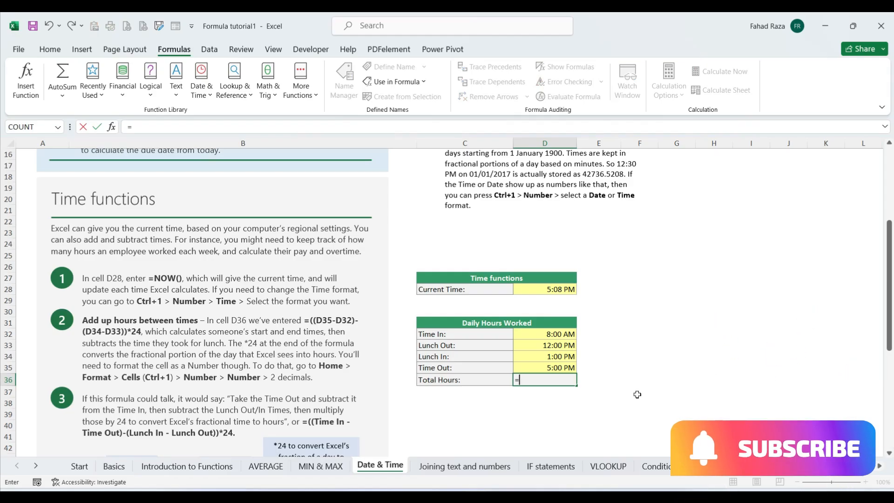
pyautogui.write('(')
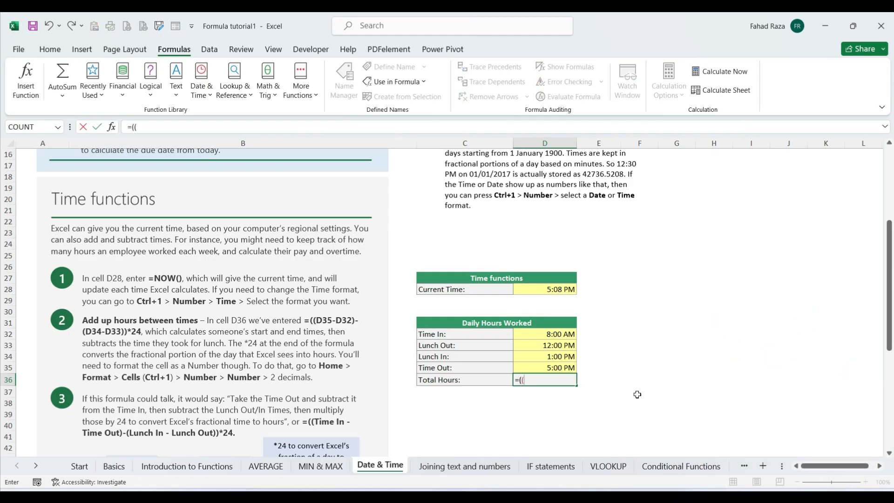
pyautogui.write('(')
pyautogui.press('Up')
pyautogui.write('-')
pyautogui.press('Up')
pyautogui.press('Up')
pyautogui.press('Up')
pyautogui.press('Up')
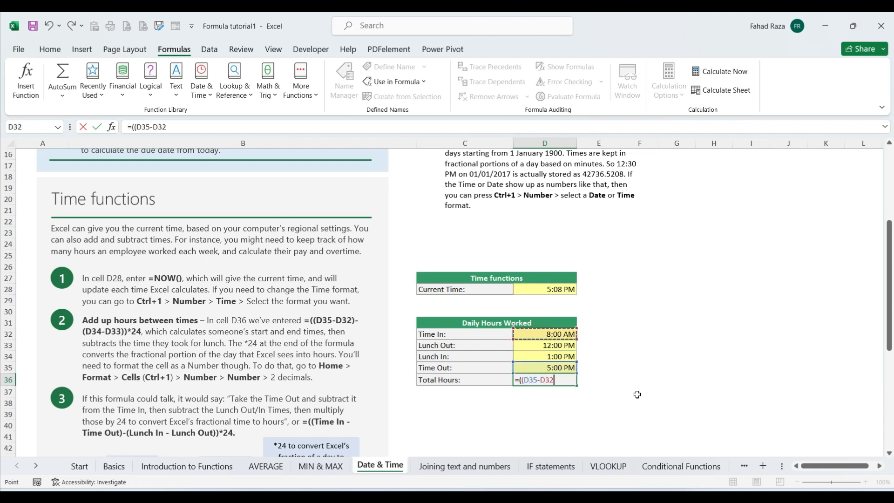
pyautogui.write(')-(')
pyautogui.press('Up')
pyautogui.press('Up')
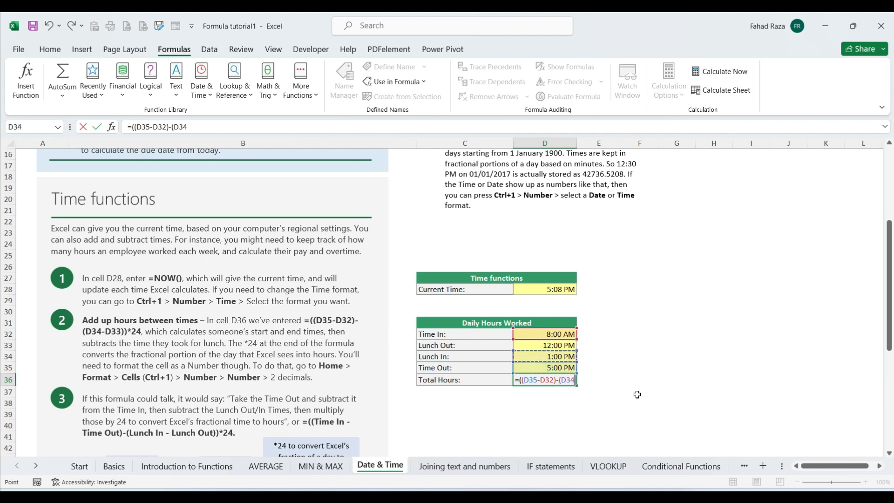
pyautogui.write('-')
pyautogui.press('Up')
pyautogui.press('Up')
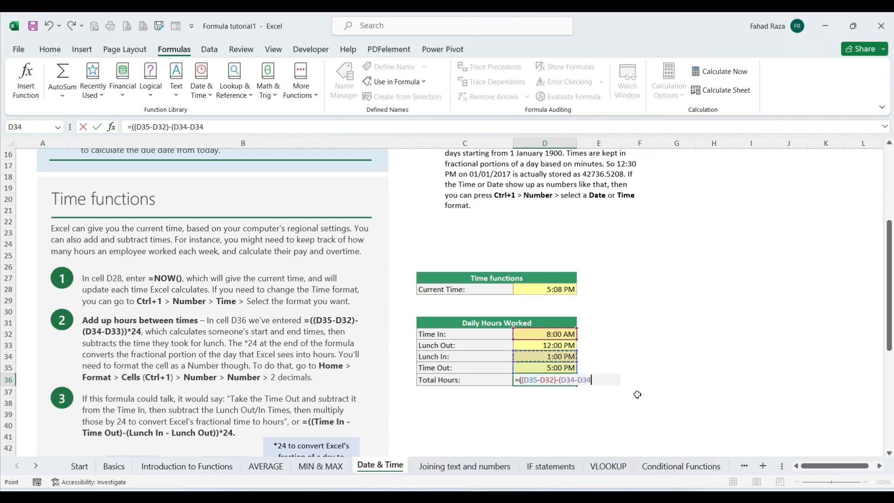
pyautogui.press('Up')
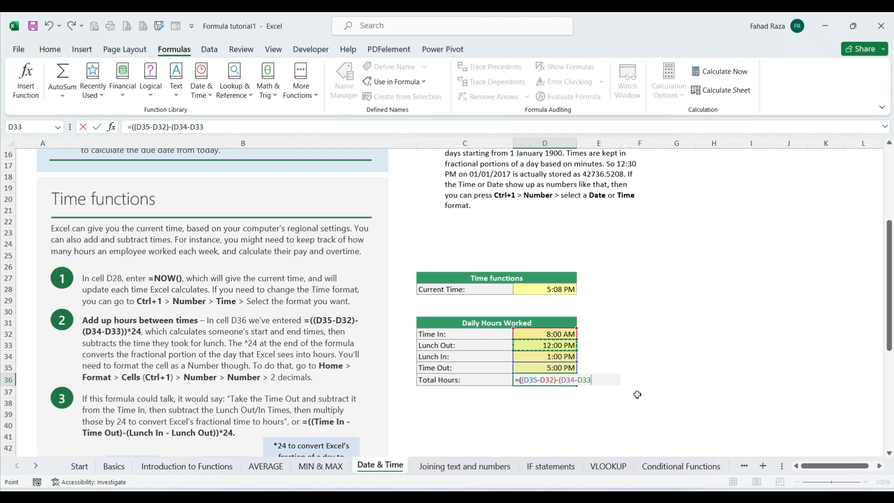
pyautogui.write(')')
pyautogui.write(')*24')
pyautogui.hotkey('ctrl', 'Return')
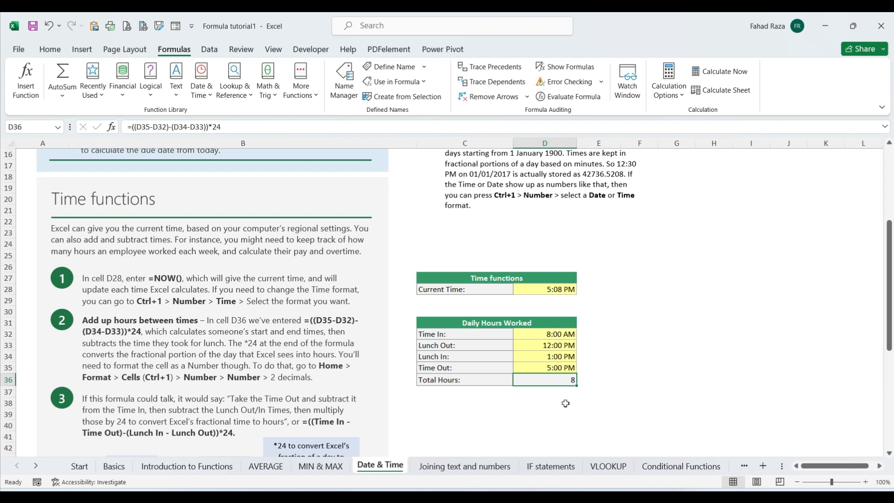
# Step: Clear the Static Date & Time cells D46:D47 and insert today's date as a fixed value in D46
pyautogui.scroll(-4, 565, 403)
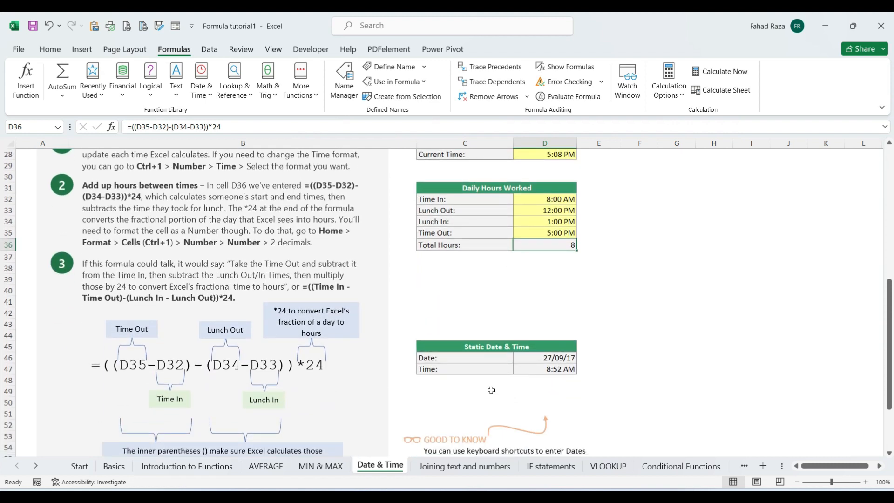
pyautogui.scroll(-1, 491, 390)
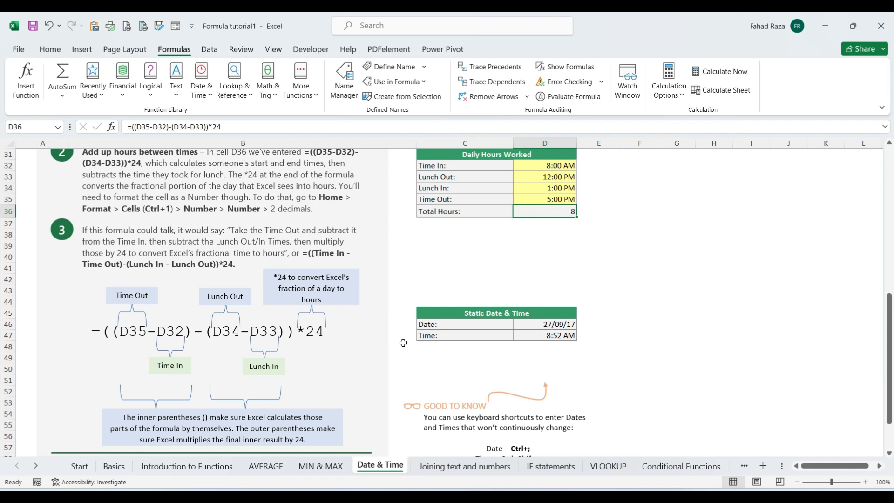
pyautogui.scroll(-1, 520, 372)
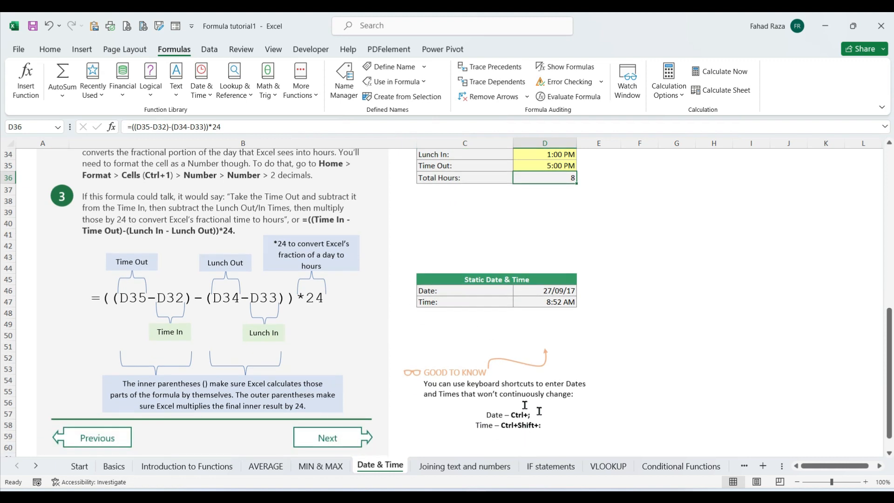
pyautogui.moveTo(567, 290); pyautogui.dragTo(569, 301)
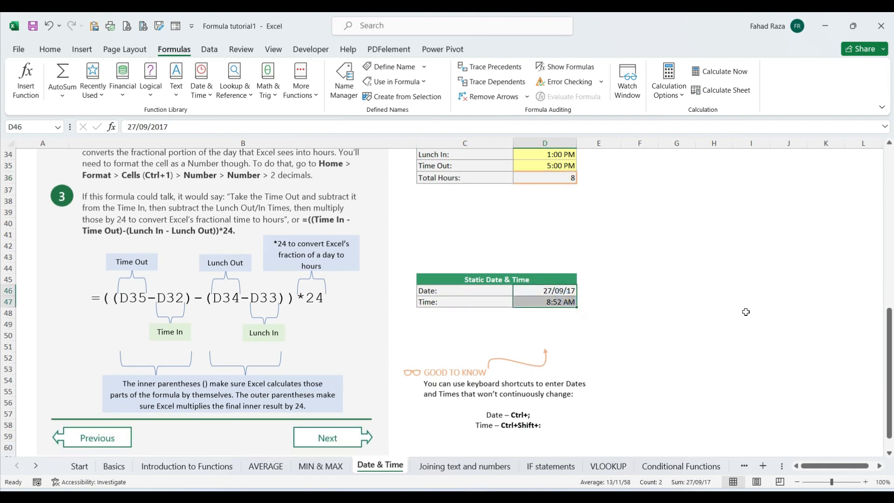
pyautogui.press('Delete')
pyautogui.press('Down')
pyautogui.press('Up')
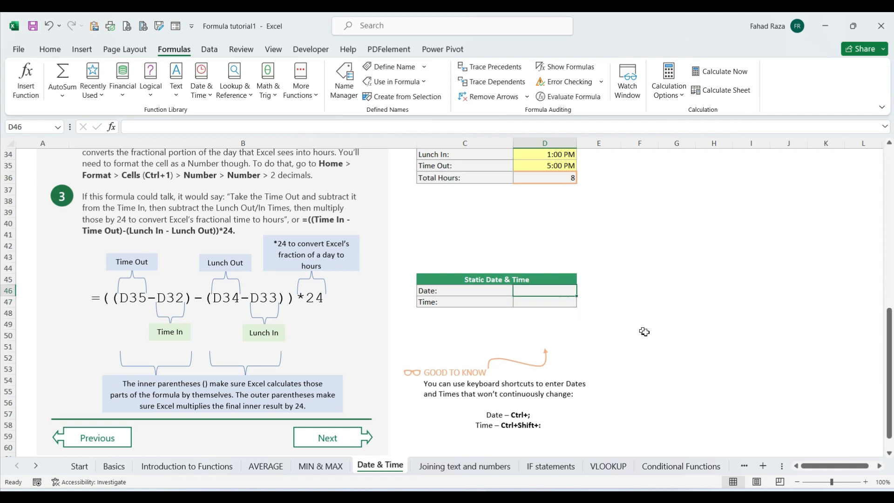
pyautogui.hotkey('ctrl', ';')
pyautogui.press('Return')
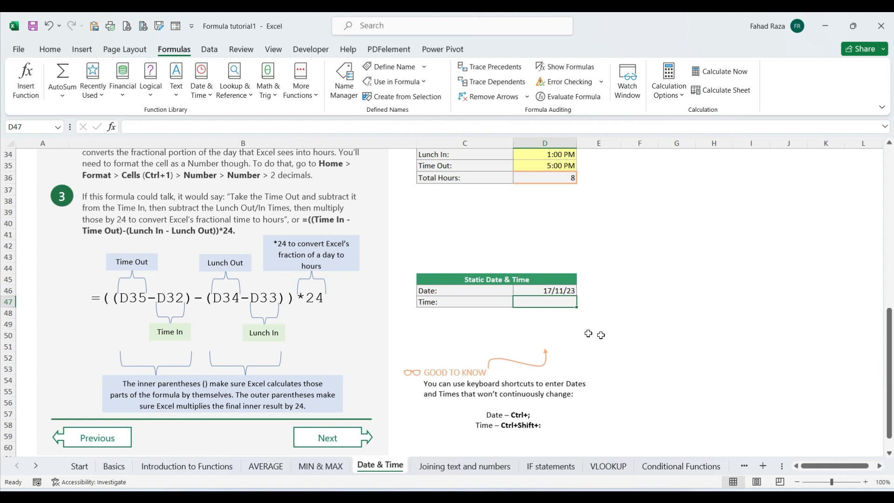
# Step: Insert the current time as a fixed value in cell D47 of the Static Date & Time table
pyautogui.hotkey('ctrl', 'shift', ';')
pyautogui.press('Return')
pyautogui.press('Up')
pyautogui.scroll(-1, 526, 340)
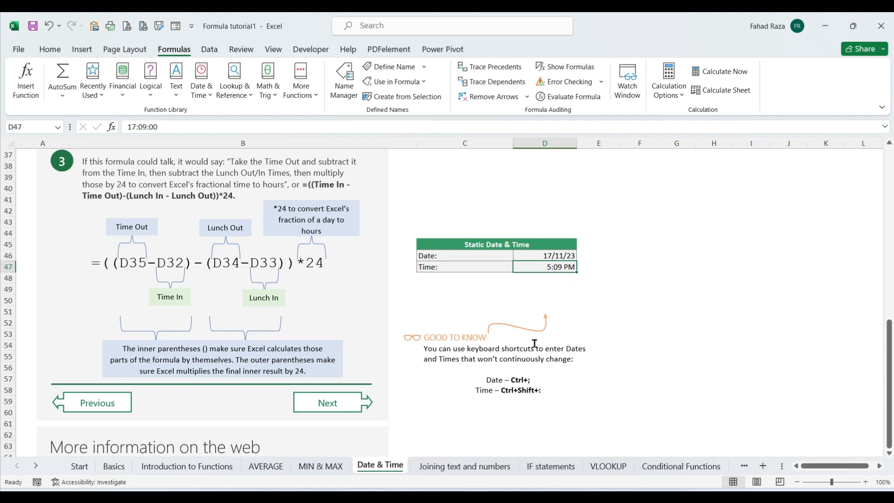
pyautogui.scroll(6, 501, 372)
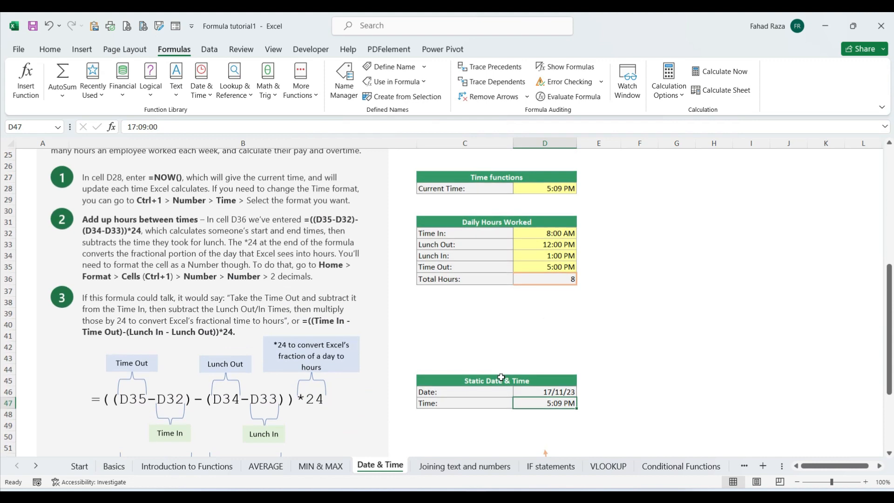